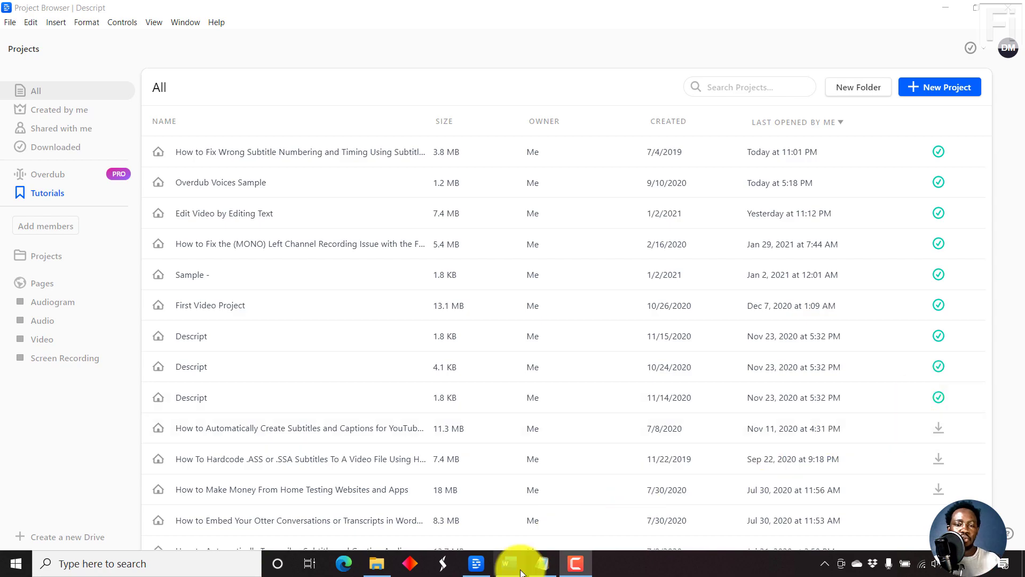
Review the video, plain-text and Word transcript files in the Convert Text File to Subtitle folder, then return to Descript
{"action": "left_click", "coordinate": [390, 569]}
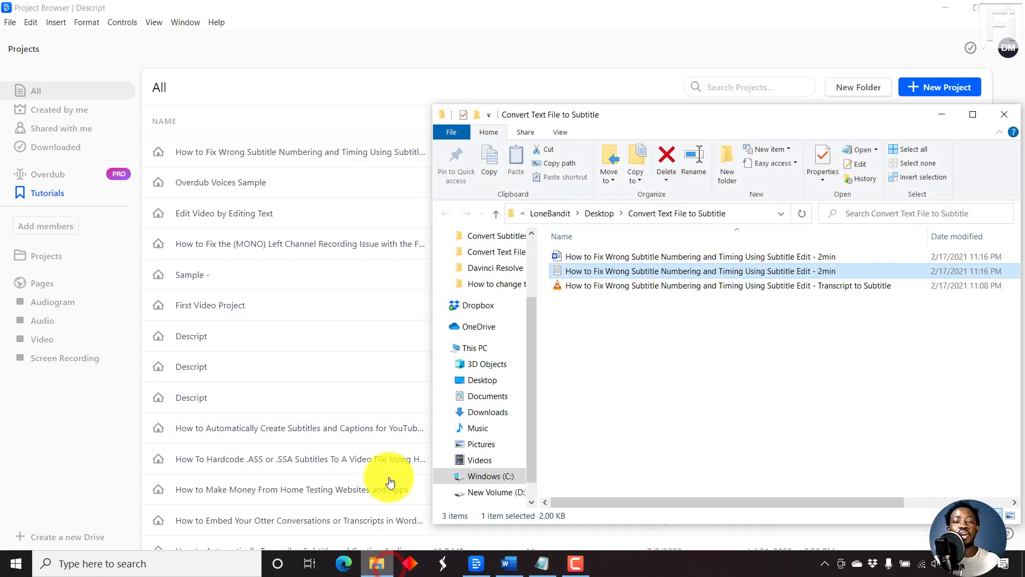
{"action": "left_click", "coordinate": [606, 287]}
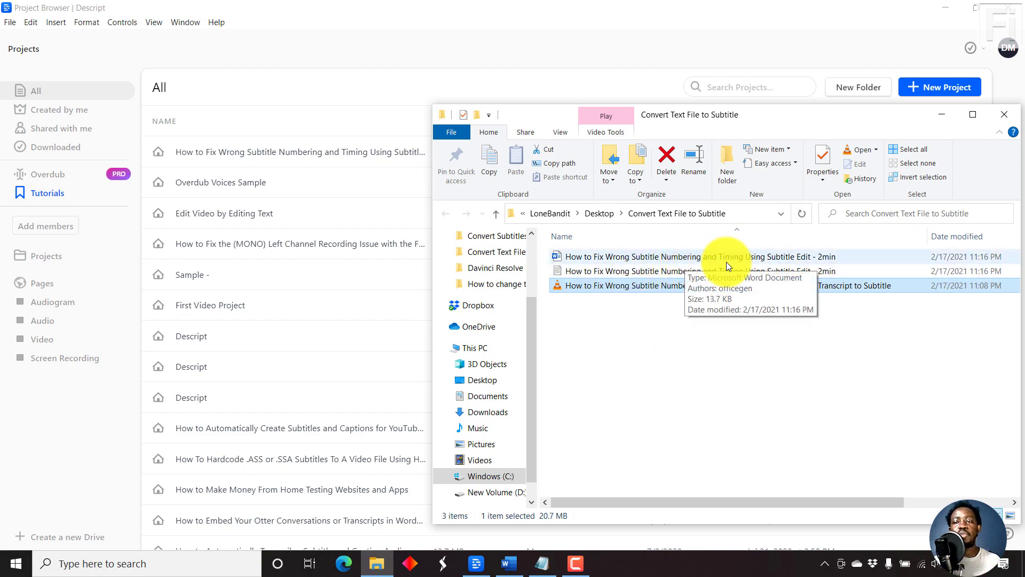
{"action": "left_click", "coordinate": [698, 269]}
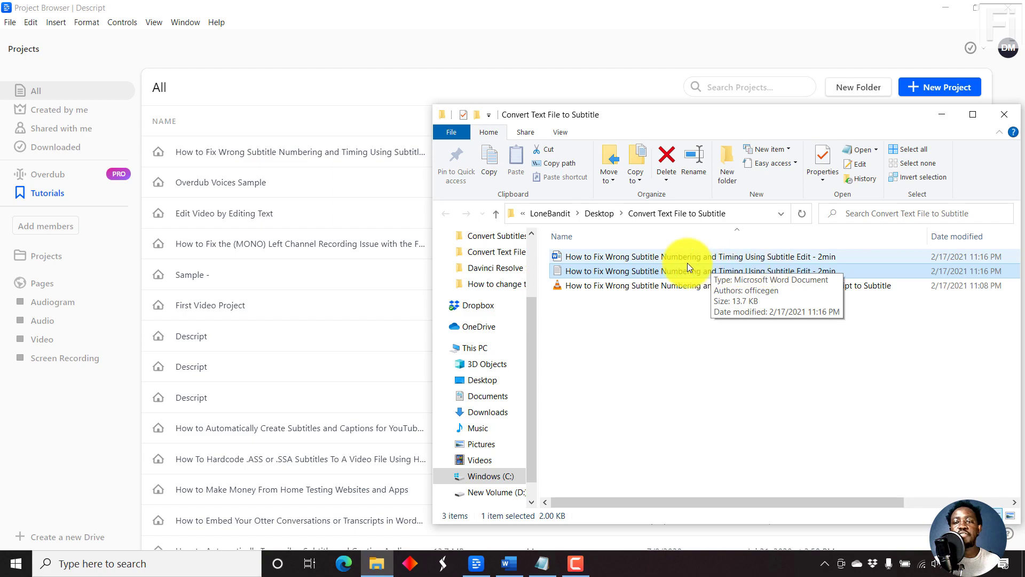
{"action": "left_click", "coordinate": [660, 258]}
{"action": "left_click", "coordinate": [825, 9]}
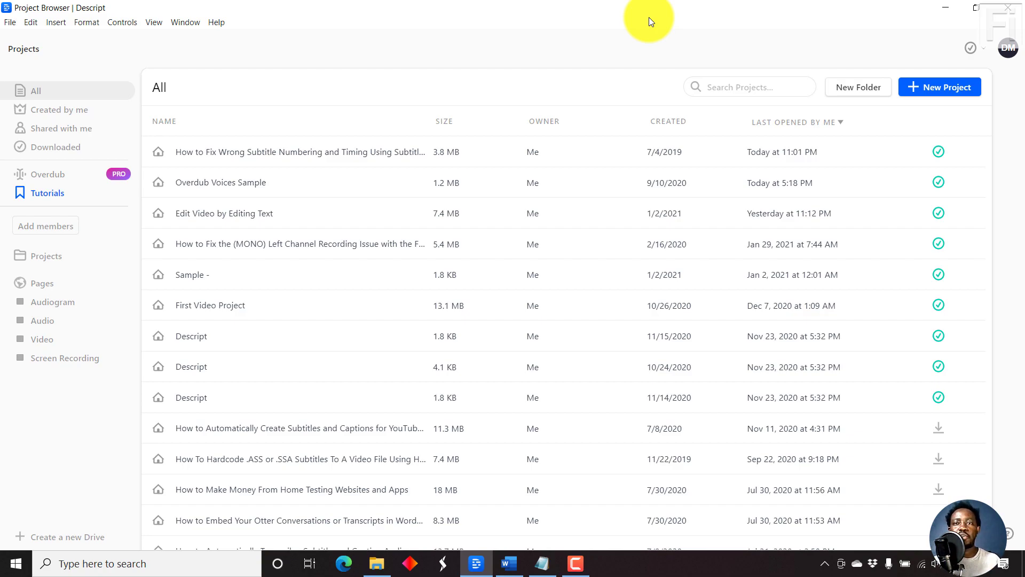
Create a new Descript project named 'Convert Text File to SRT Subtitle', correcting a typo in the name
{"action": "left_click", "coordinate": [939, 87]}
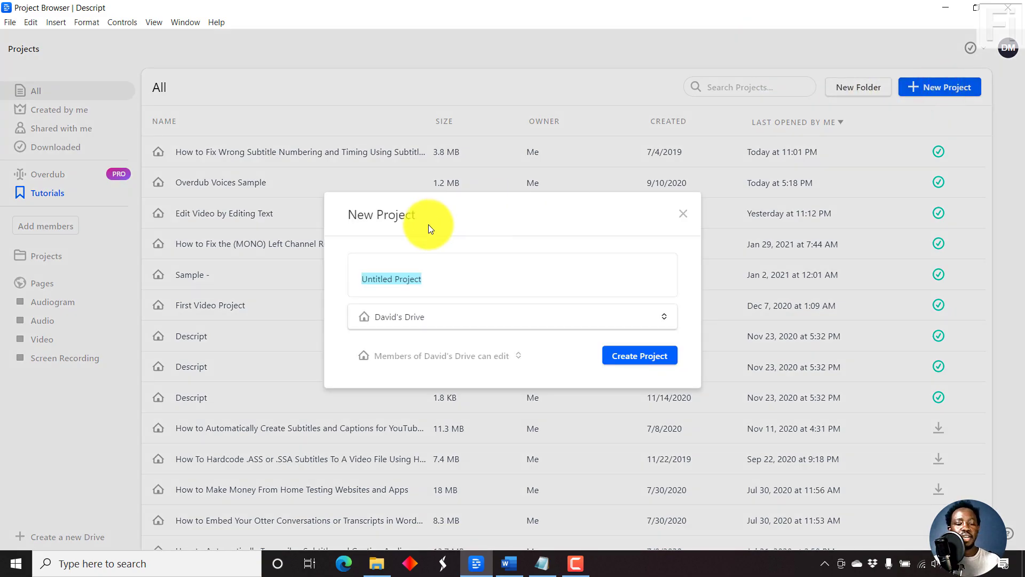
{"action": "type", "text": "Convert "}
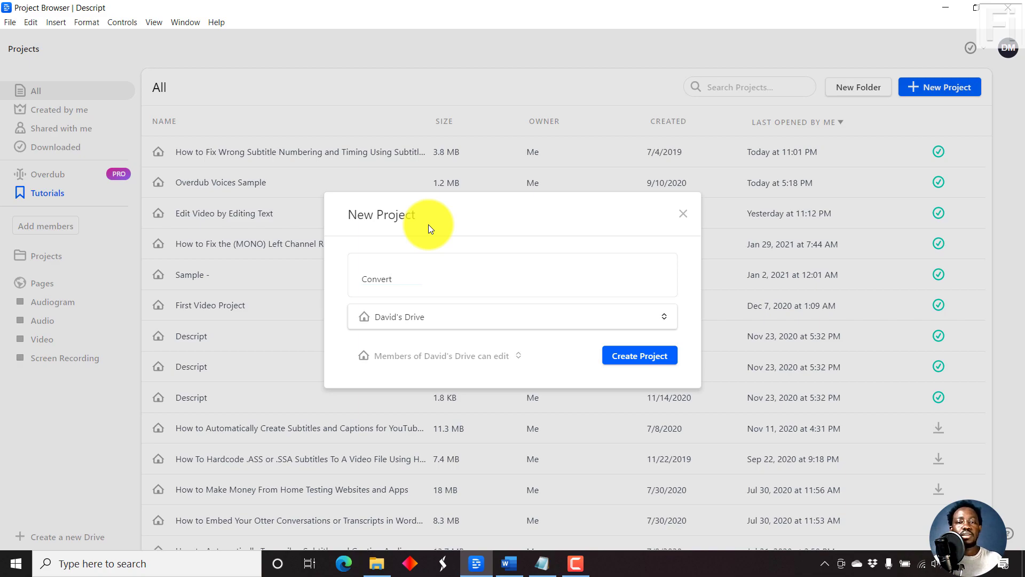
{"action": "type", "text": "Text "}
{"action": "type", "text": "File to SR"}
{"action": "type", "text": "T"}
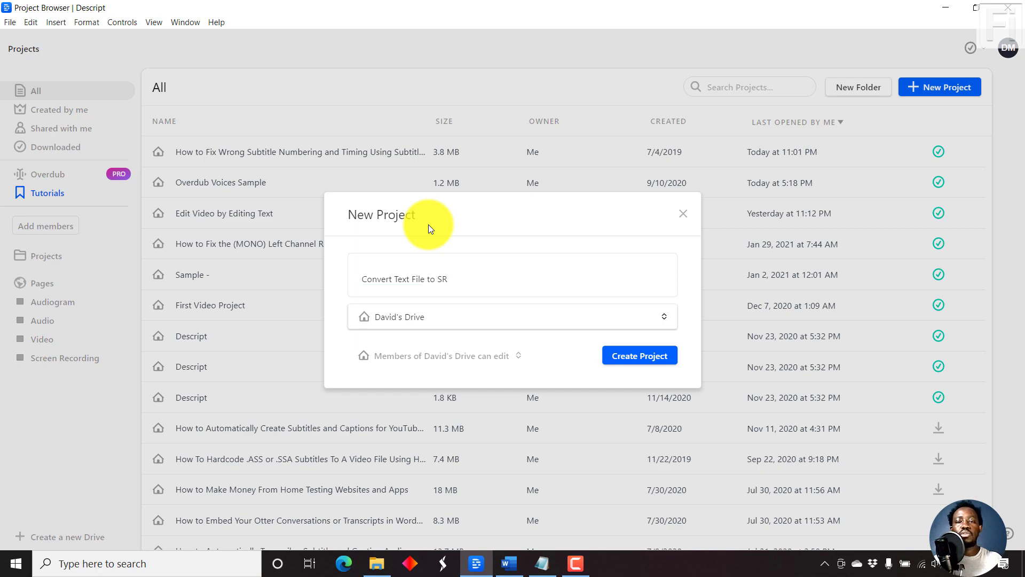
{"action": "type", "text": " Su t"}
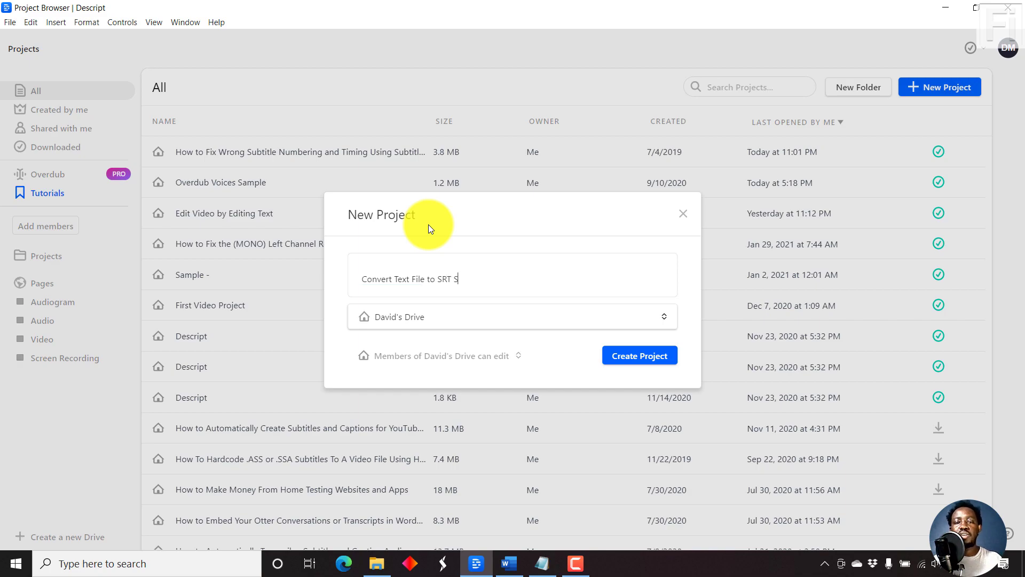
{"action": "key", "text": "BackSpace"}
{"action": "key", "text": "BackSpace"}
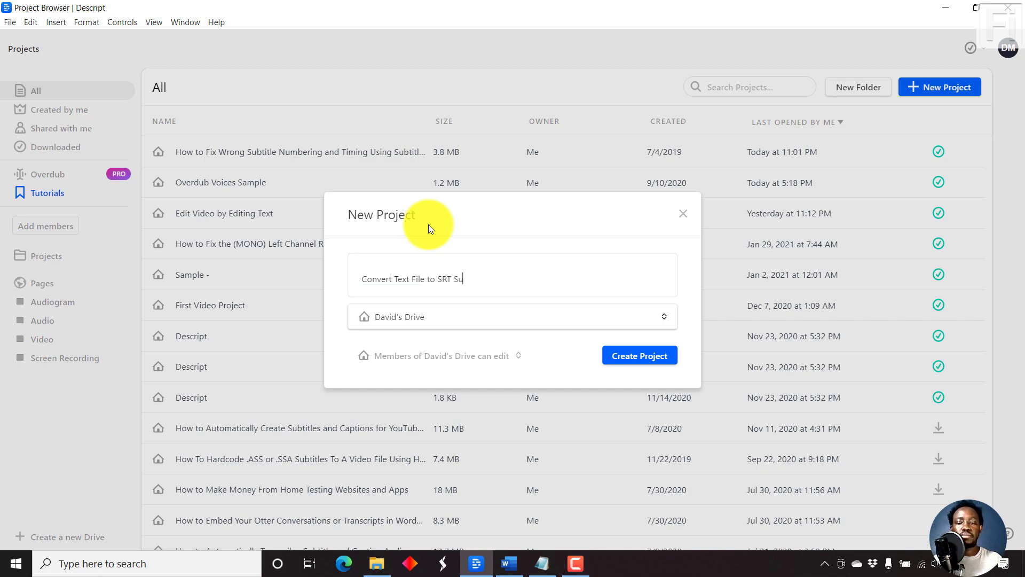
{"action": "type", "text": "btitle"}
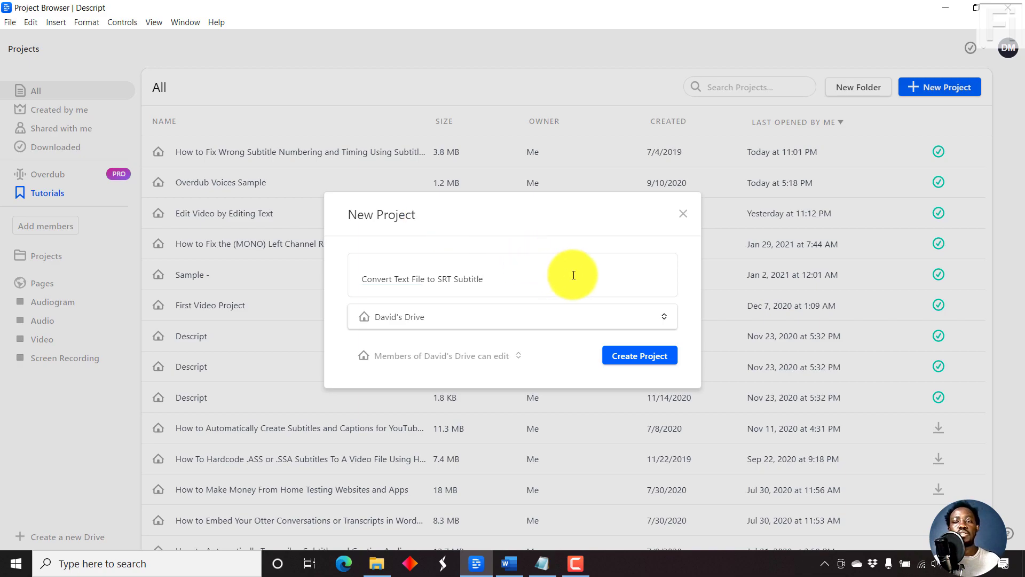
{"action": "left_click", "coordinate": [626, 359]}
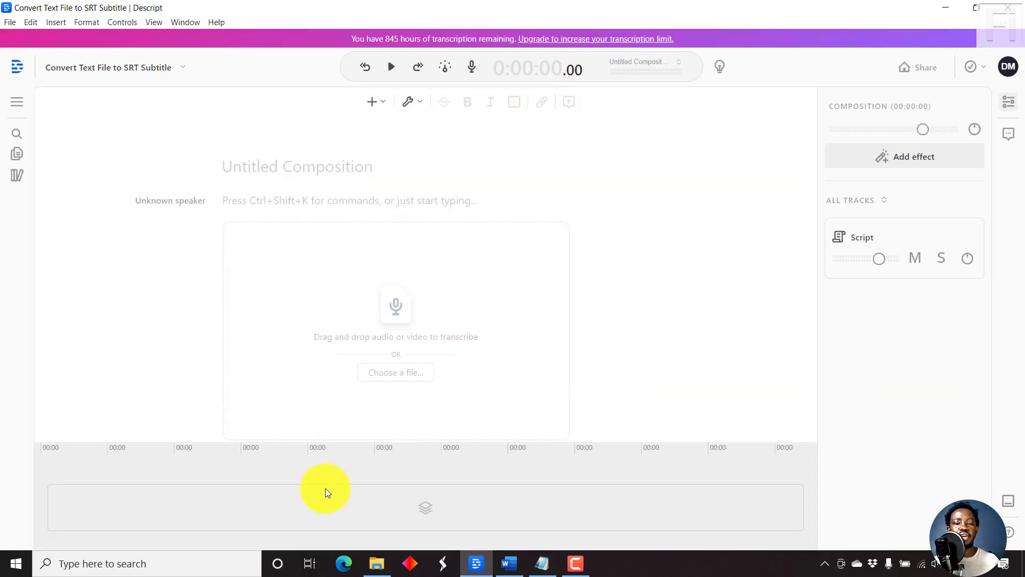
Drag the Transcript to Subtitle video from File Explorer into the Descript composition
{"action": "left_click", "coordinate": [377, 563]}
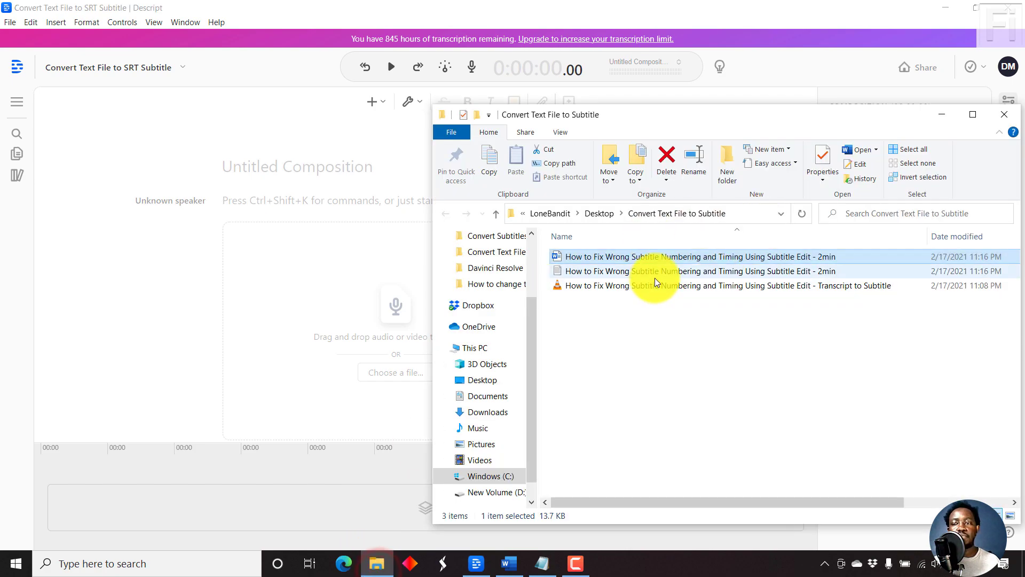
{"action": "left_click", "coordinate": [632, 287]}
{"action": "left_click_drag", "start_coordinate": [606, 287], "coordinate": [353, 340]}
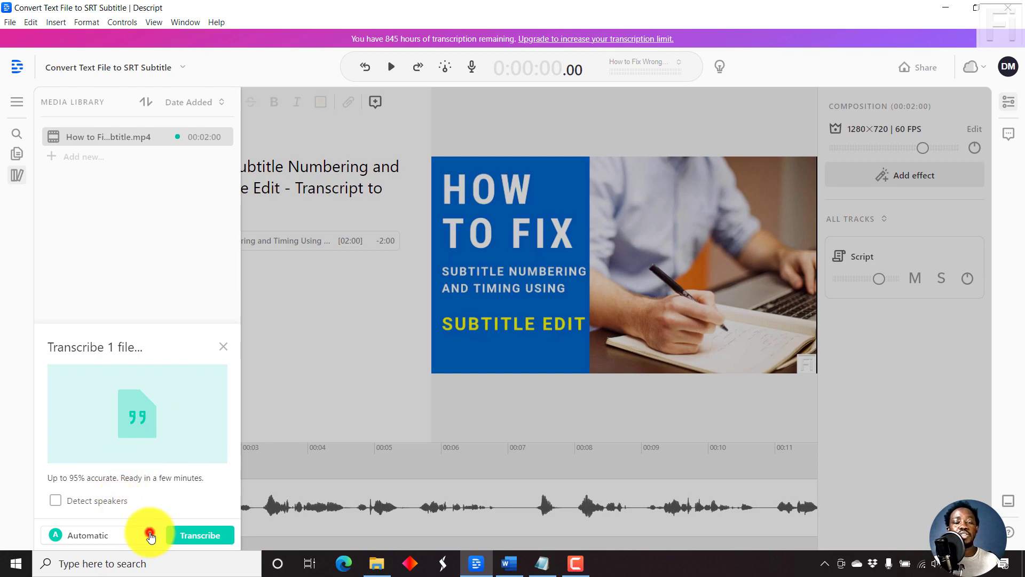
Switch the transcription method from Automatic to Import Transcript and continue to the paste box
{"action": "left_click", "coordinate": [151, 536]}
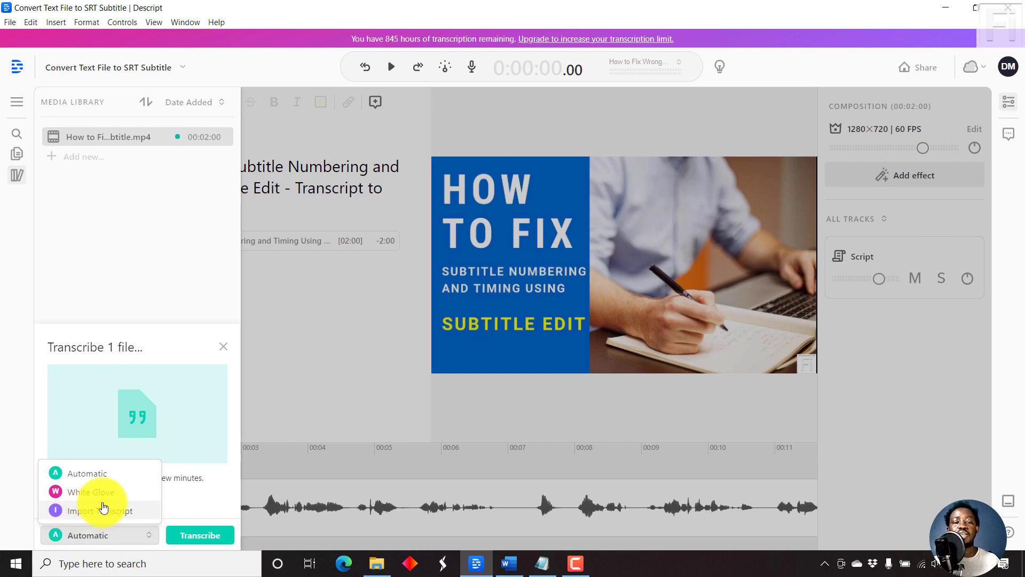
{"action": "left_click", "coordinate": [112, 512]}
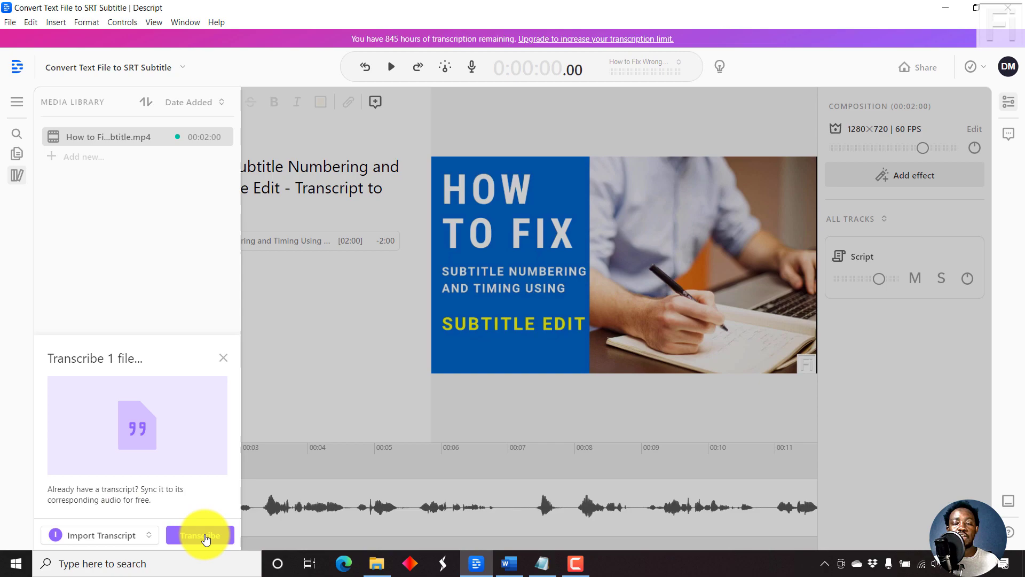
{"action": "left_click", "coordinate": [205, 536]}
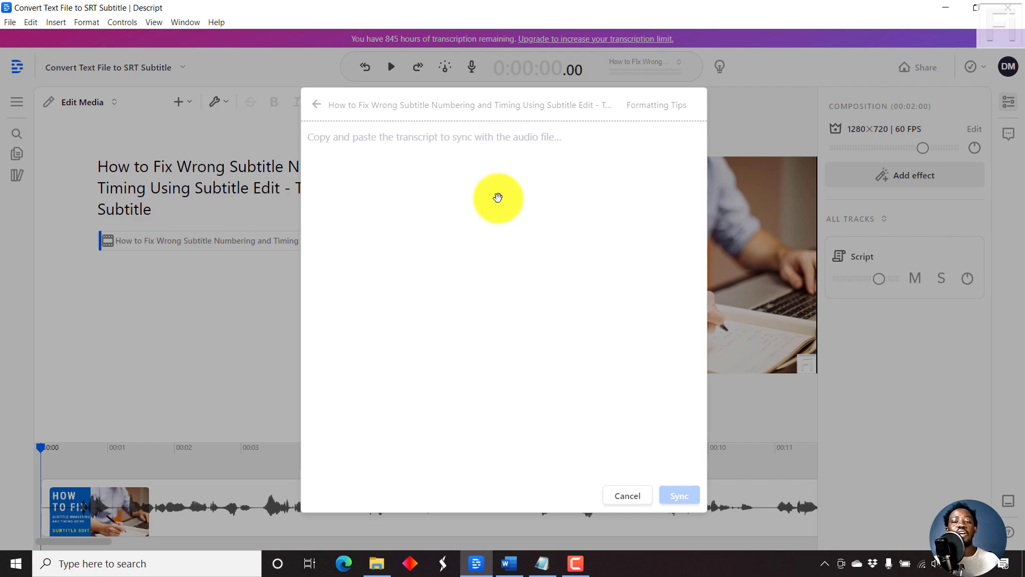
Copy all the text from the 2min Word transcript document and switch back to Descript
{"action": "left_click", "coordinate": [509, 564]}
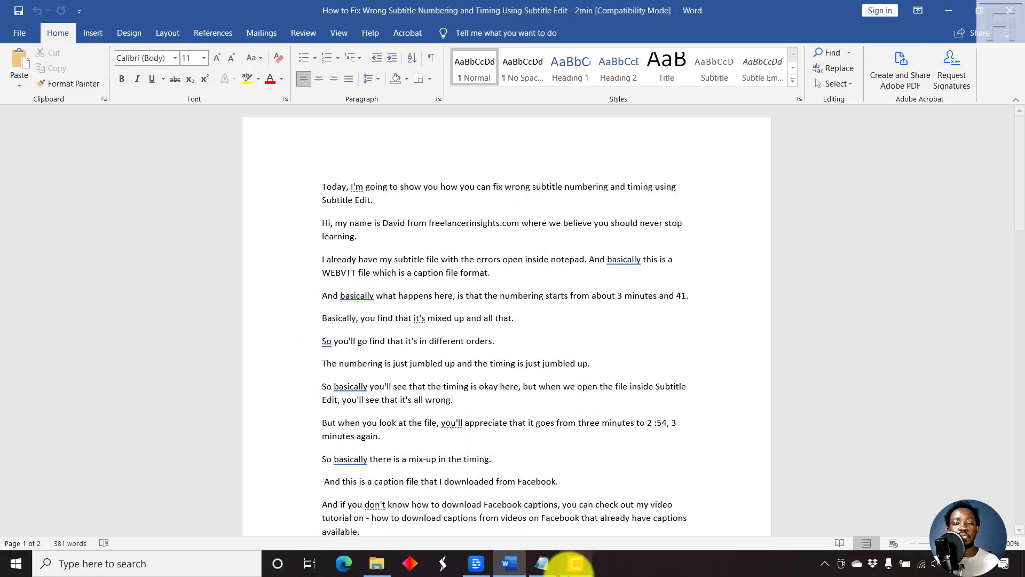
{"action": "left_click", "coordinate": [542, 563]}
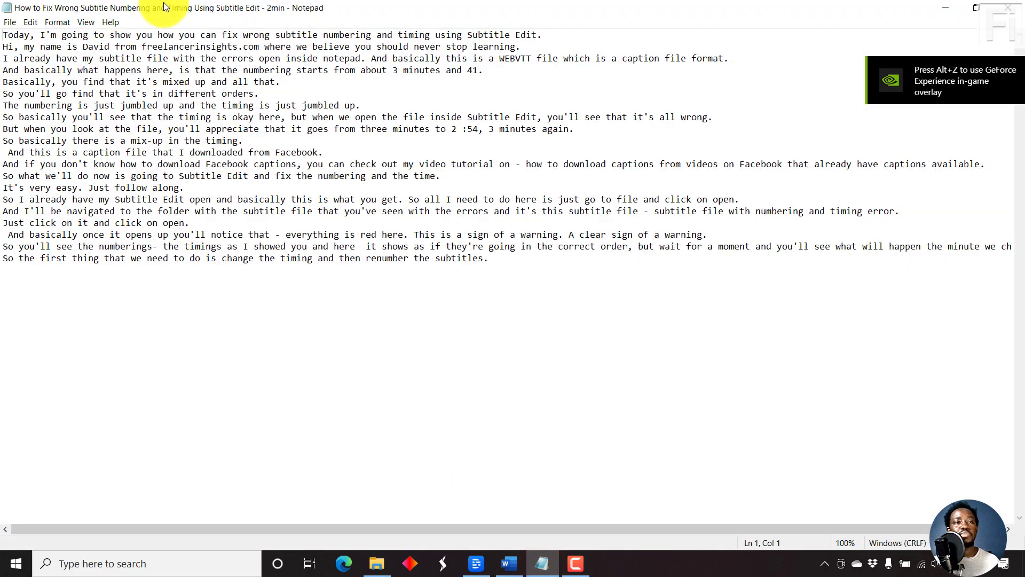
{"action": "left_click", "coordinate": [951, 9]}
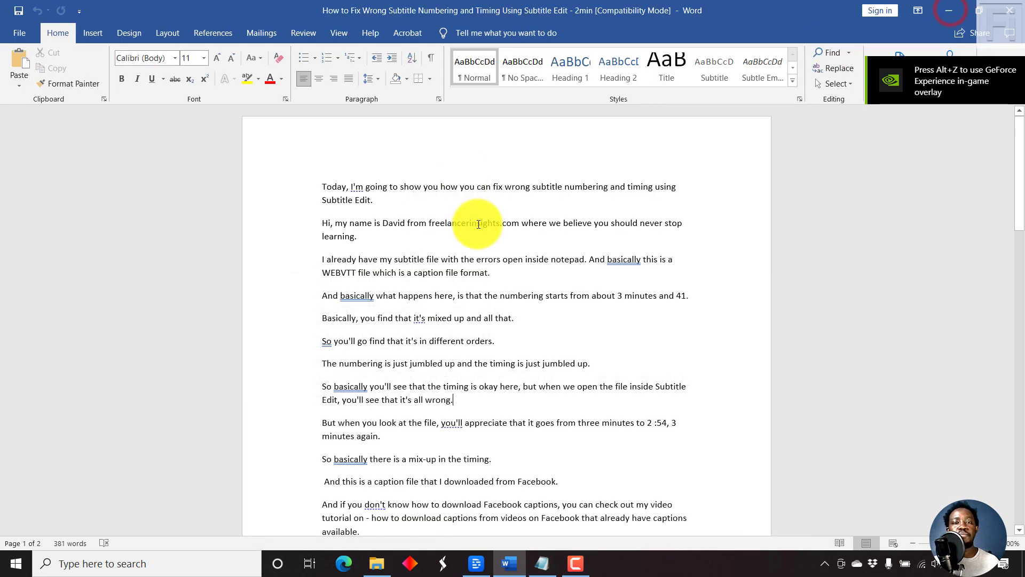
{"action": "key", "text": "ctrl+a"}
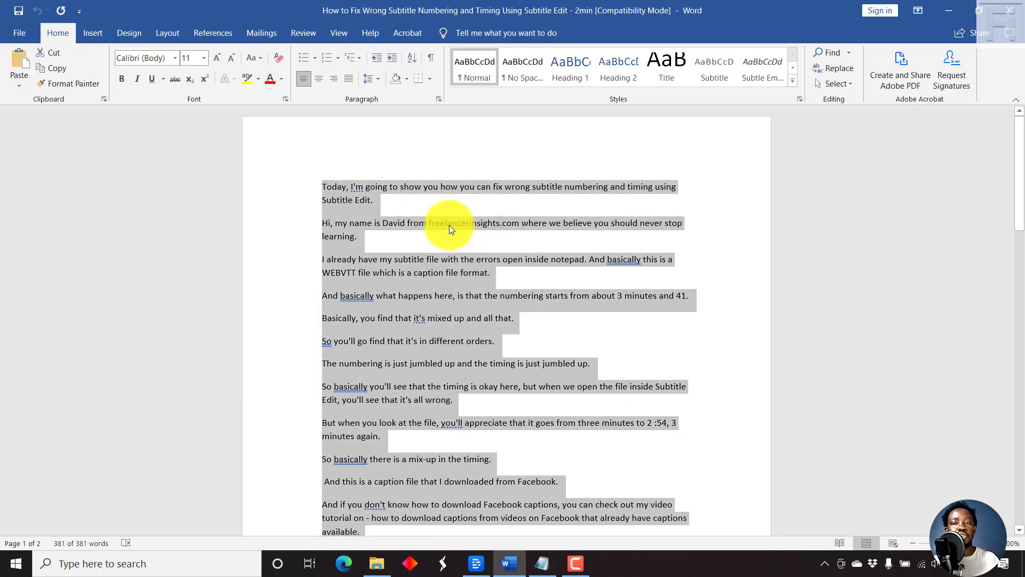
{"action": "right_click", "coordinate": [449, 225]}
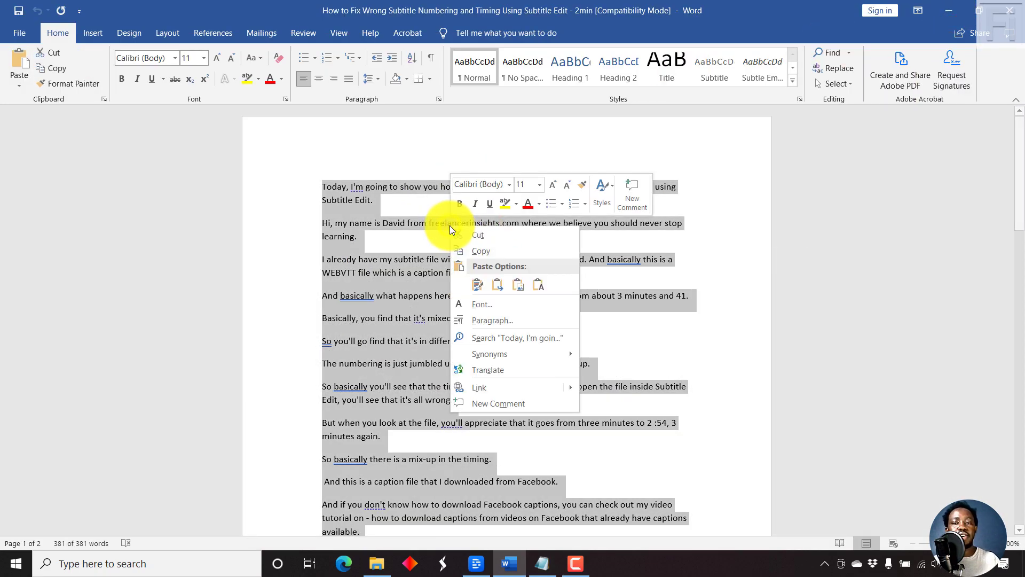
{"action": "left_click", "coordinate": [486, 252]}
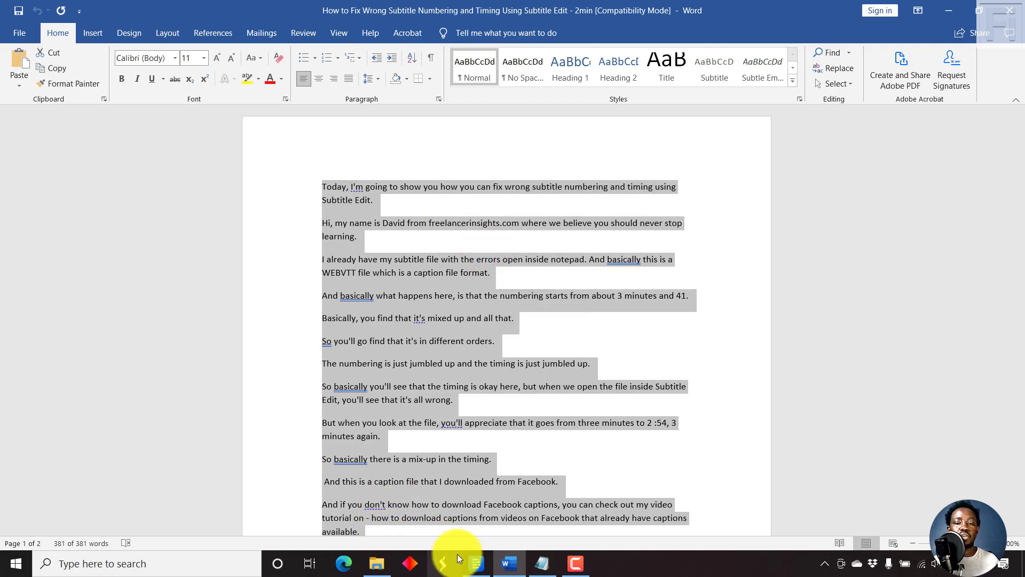
{"action": "left_click", "coordinate": [473, 568]}
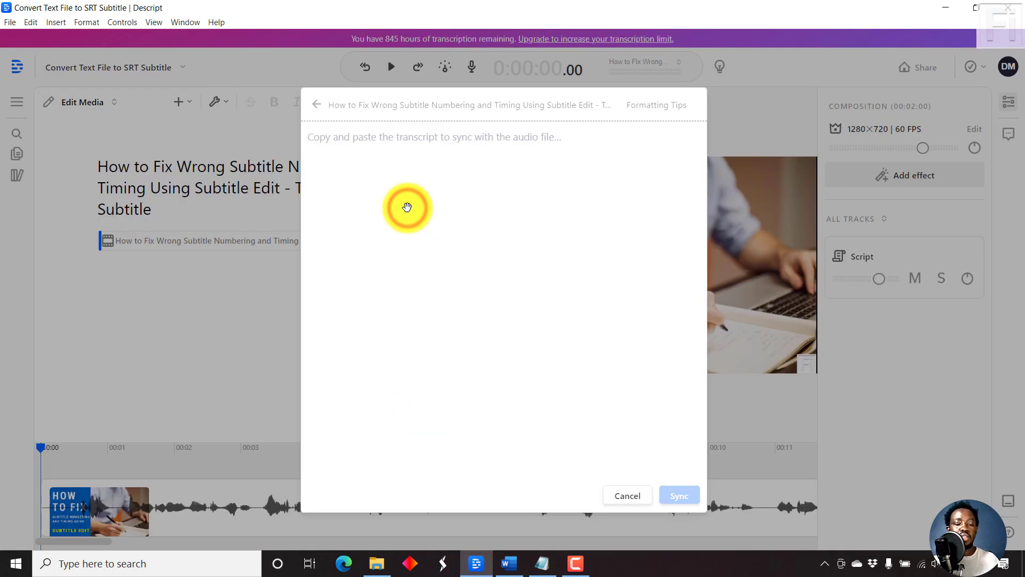
Paste the Word transcript into the box, review it, and sync it to the video's audio
{"action": "key", "text": "ctrl+v"}
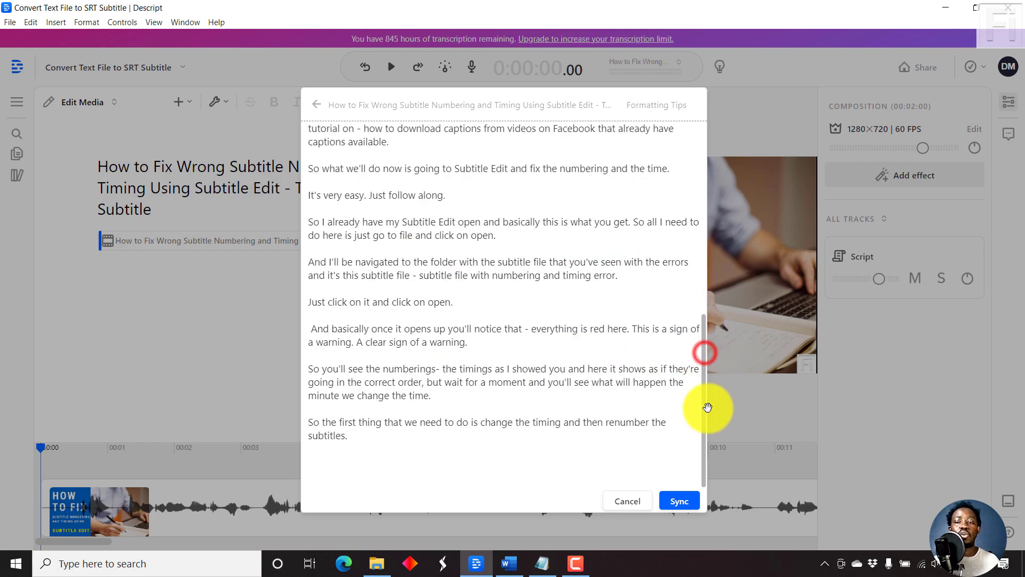
{"action": "left_click_drag", "start_coordinate": [704, 352], "coordinate": [708, 408]}
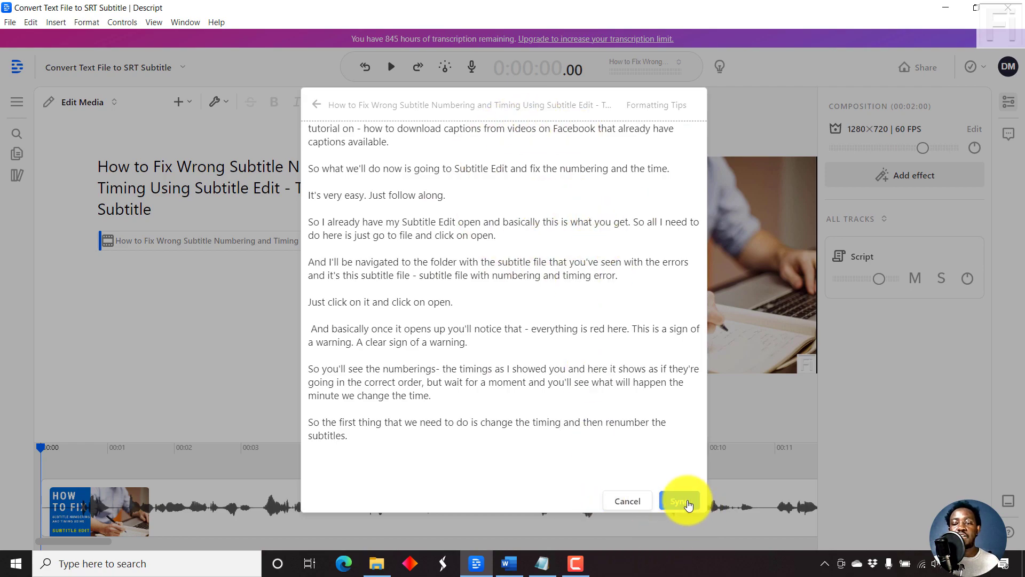
{"action": "left_click", "coordinate": [688, 502]}
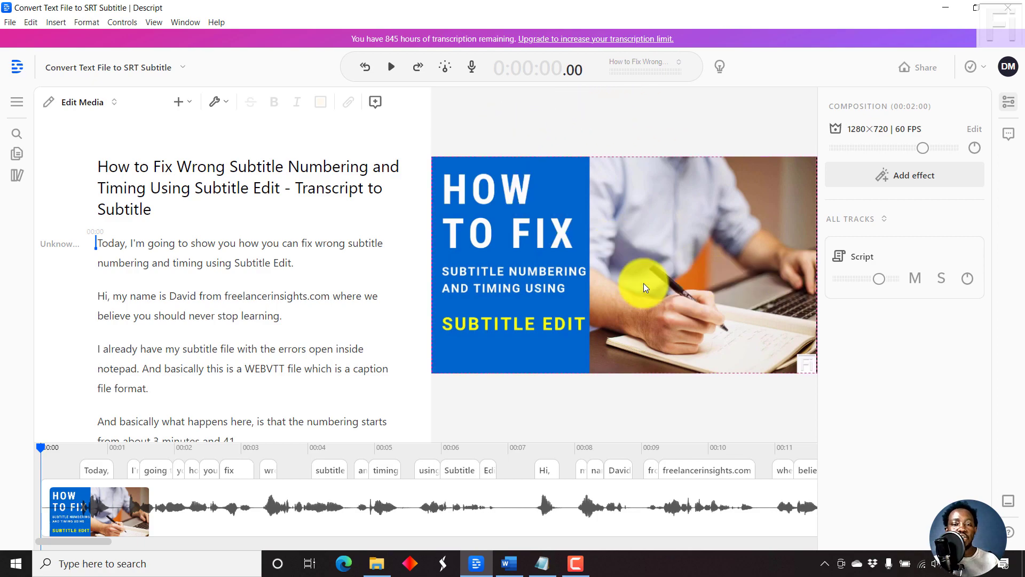
Play the first six seconds to check alignment, then select the 'Edit' word marker
{"action": "left_click", "coordinate": [392, 73]}
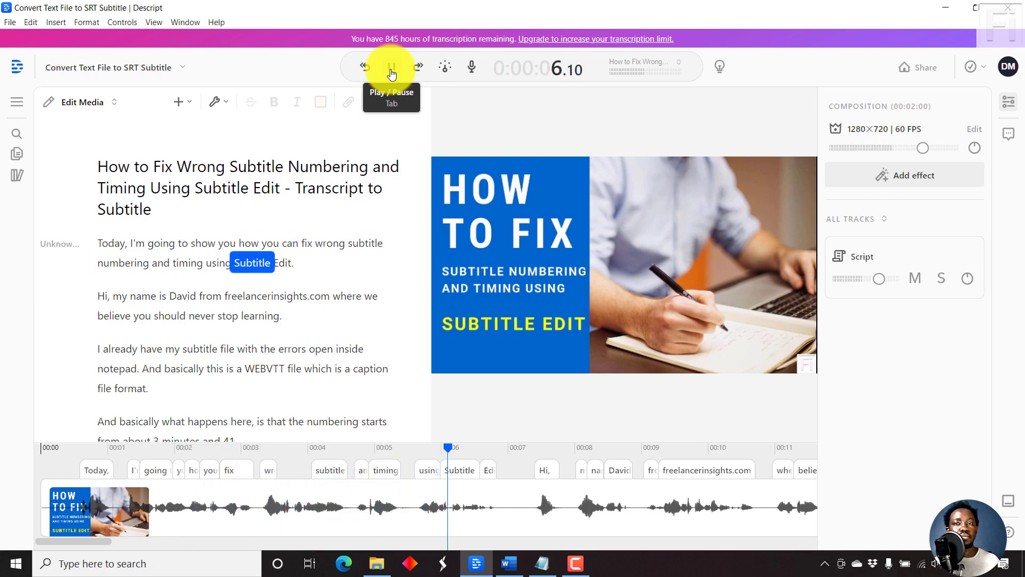
{"action": "left_click", "coordinate": [392, 71]}
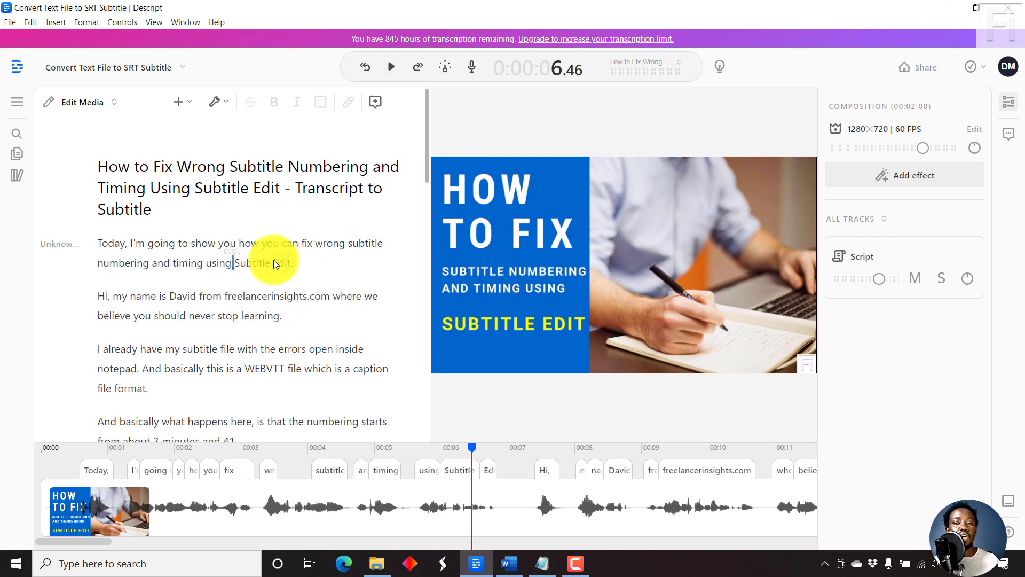
{"action": "left_click", "coordinate": [492, 470]}
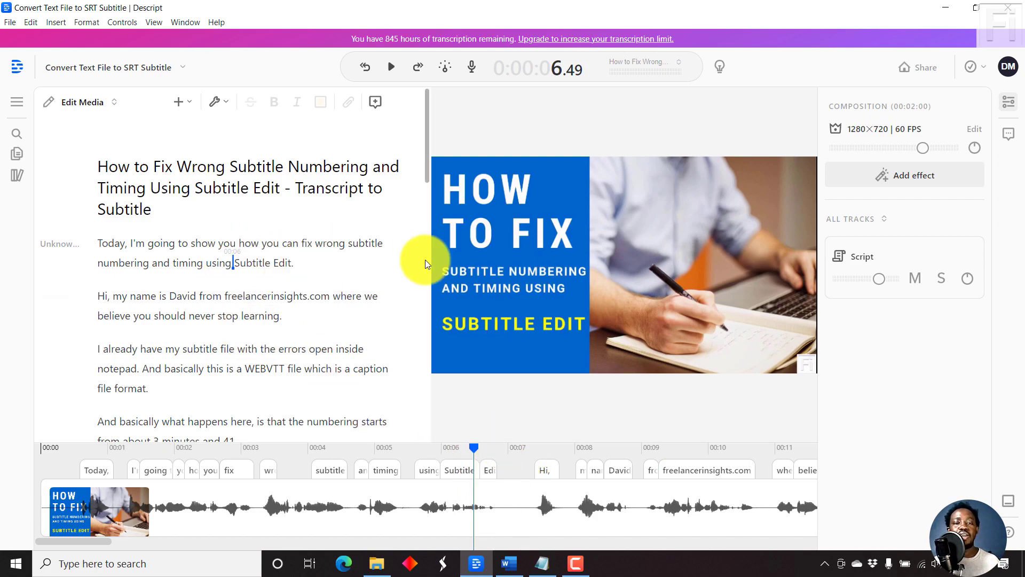
Export subtitles as SubRip (.srt) with 37 characters per line and 2 lines per card
{"action": "left_click", "coordinate": [920, 67]}
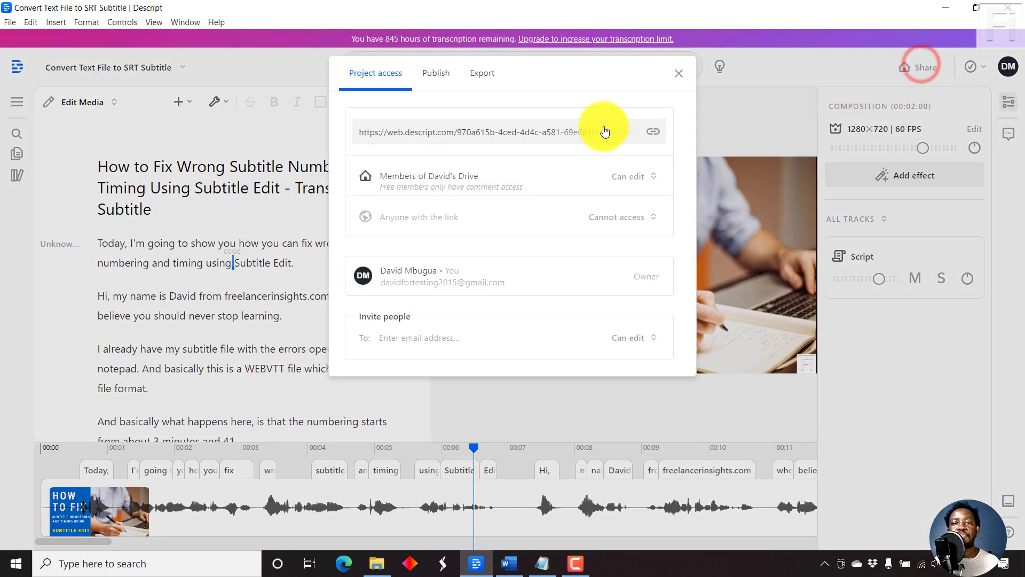
{"action": "left_click", "coordinate": [482, 73]}
{"action": "left_click", "coordinate": [450, 140]}
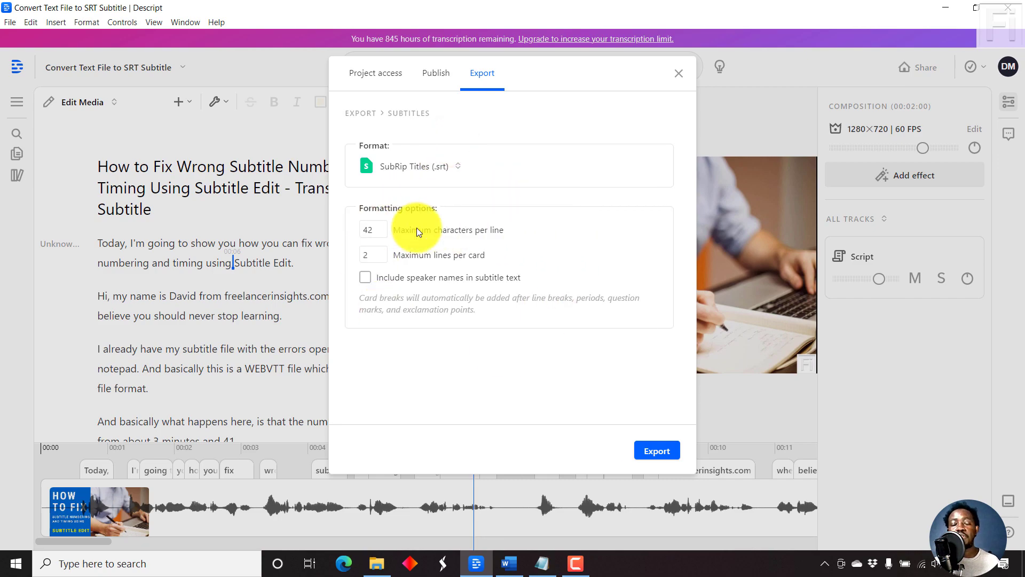
{"action": "left_click", "coordinate": [464, 168]}
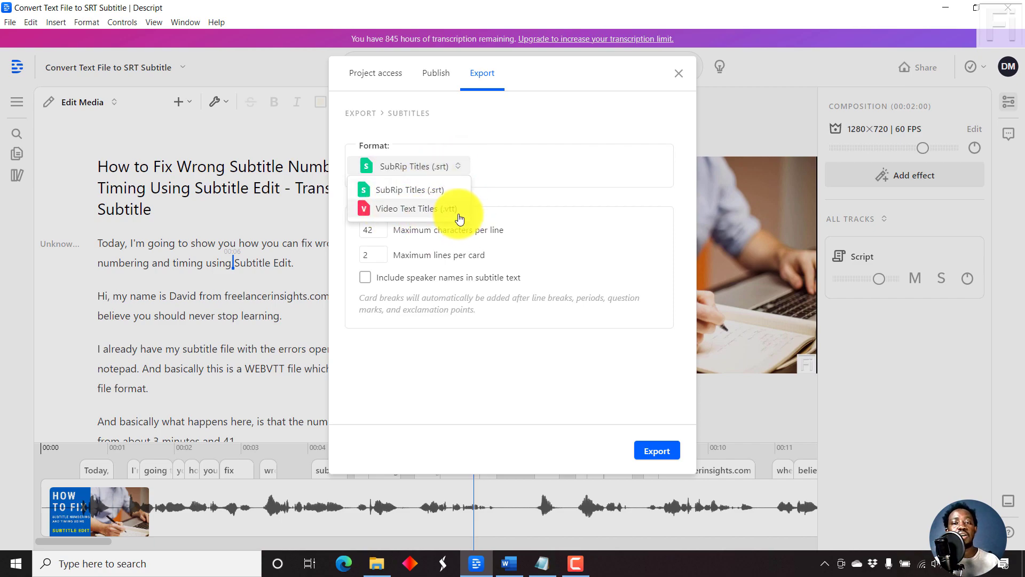
{"action": "left_click", "coordinate": [552, 158]}
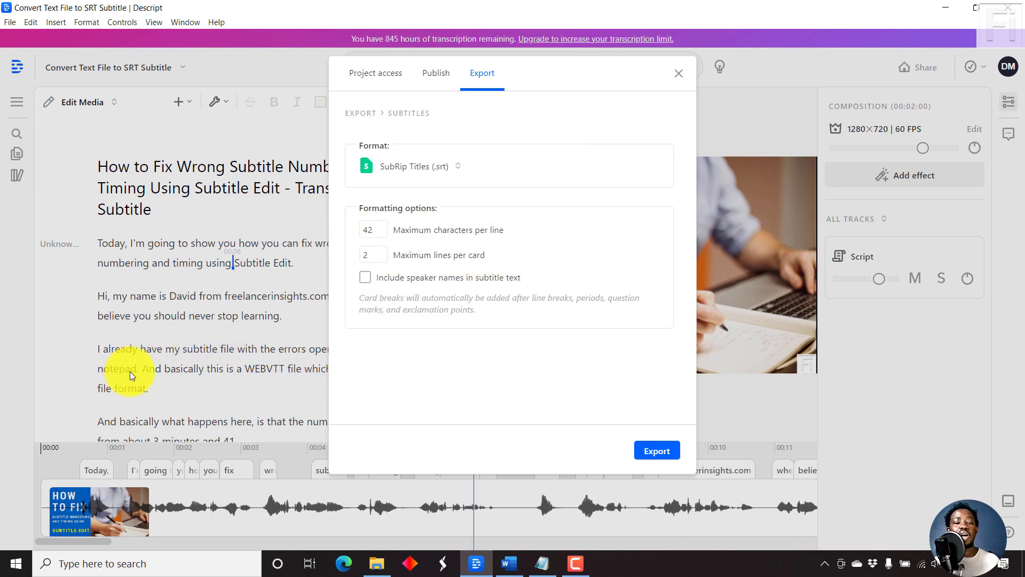
{"action": "left_click", "coordinate": [374, 230]}
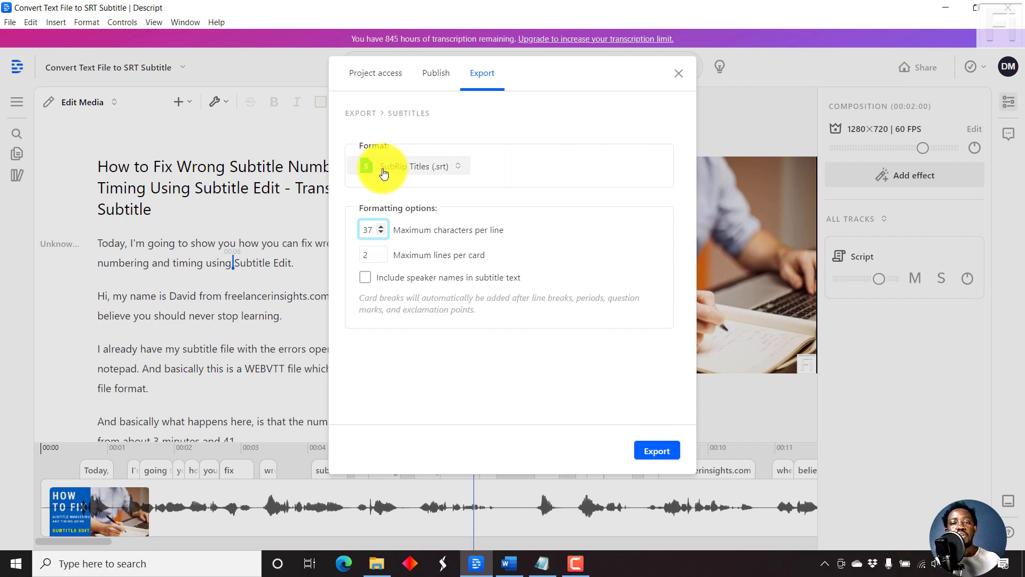
{"action": "left_click", "coordinate": [654, 447]}
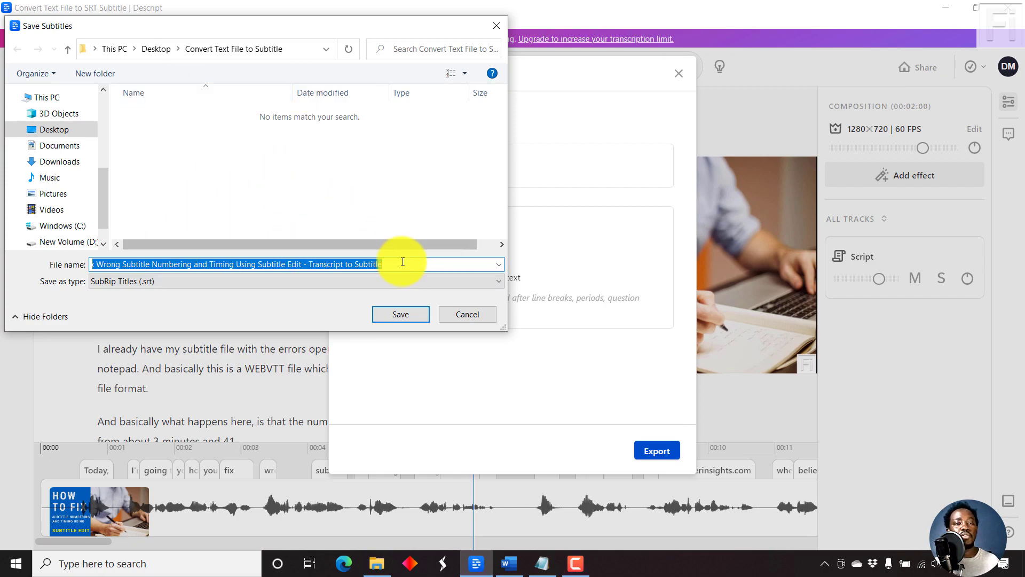
Save the SRT subtitle file and open its folder from the completion notice
{"action": "left_click", "coordinate": [395, 314]}
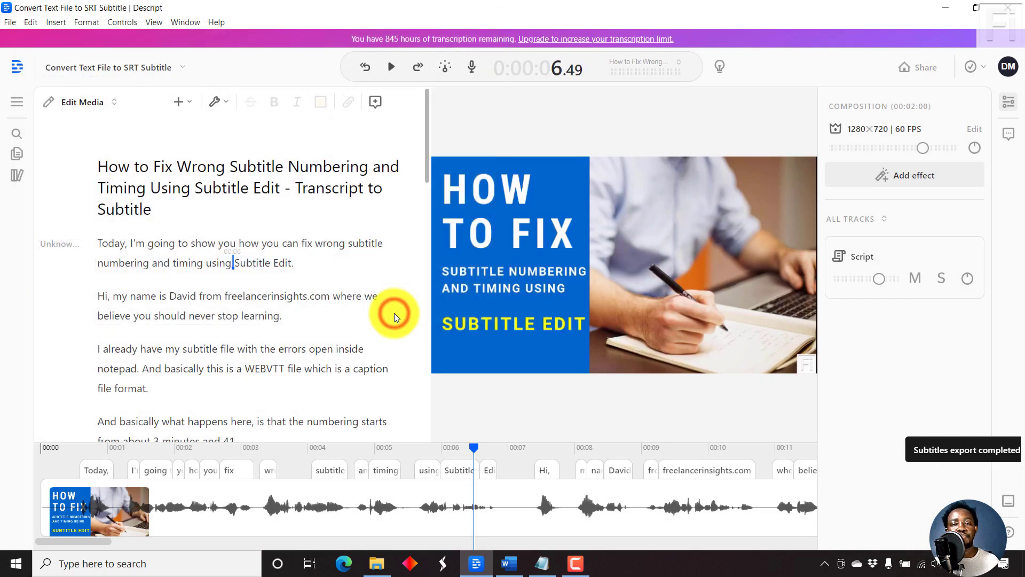
{"action": "left_click", "coordinate": [981, 478]}
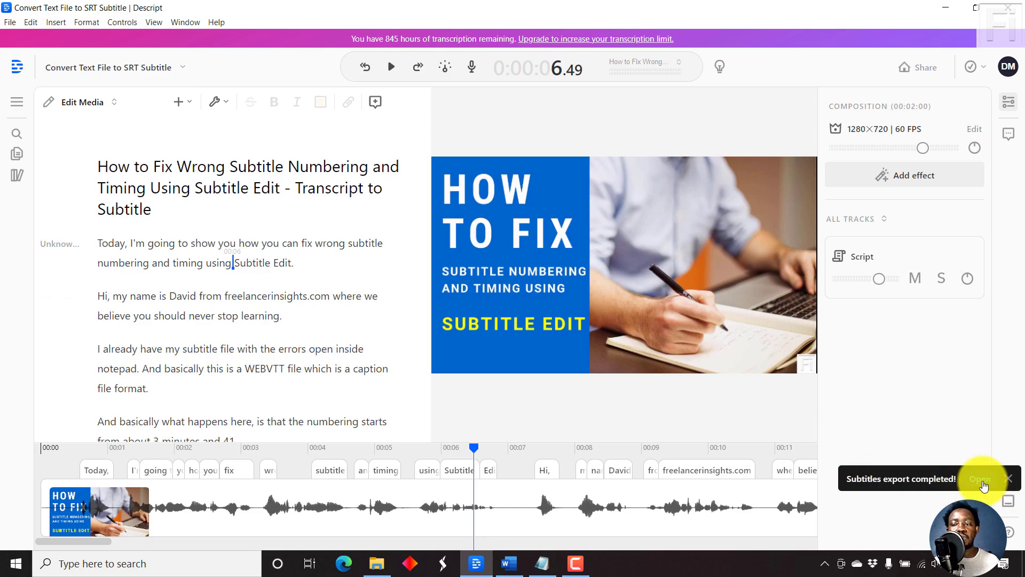
Reposition and widen the subtitle folder window, then select the new 4 KB SRT file
{"action": "left_click", "coordinate": [376, 562]}
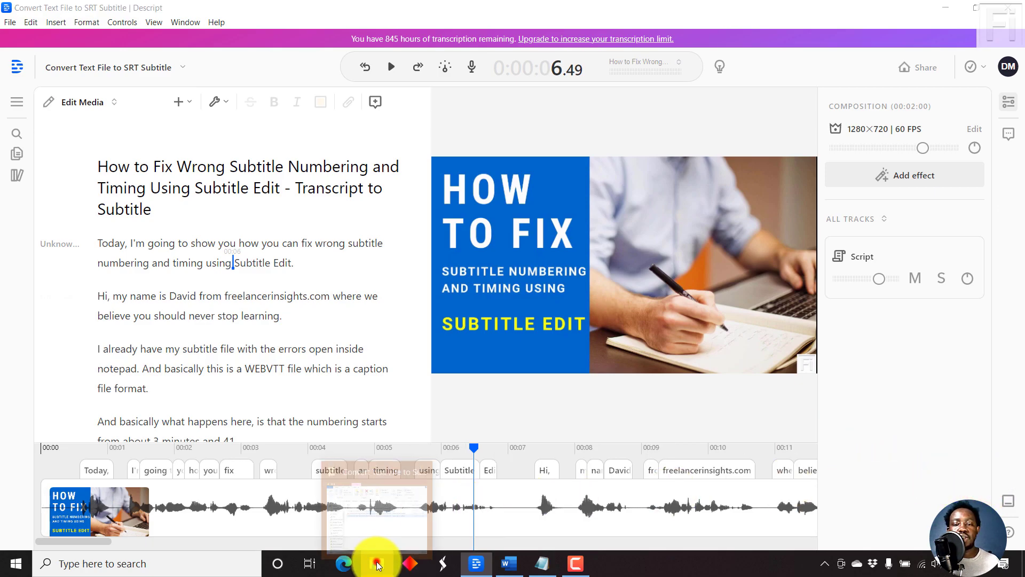
{"action": "left_click", "coordinate": [383, 517]}
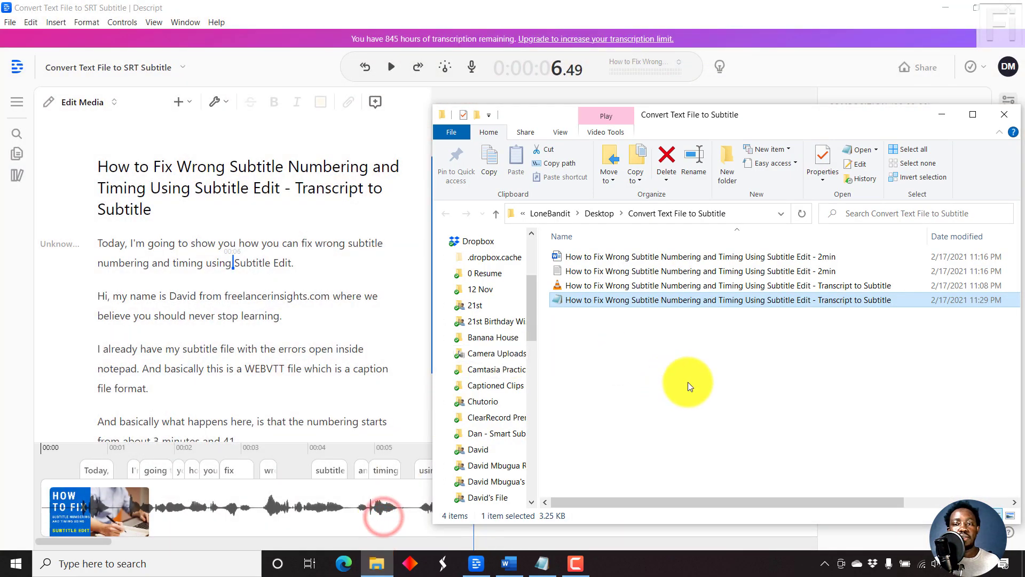
{"action": "left_click", "coordinate": [688, 383]}
{"action": "left_click_drag", "start_coordinate": [757, 115], "coordinate": [540, 102]}
{"action": "left_click_drag", "start_coordinate": [801, 245], "coordinate": [1014, 229]}
{"action": "left_click", "coordinate": [752, 291]}
{"action": "left_click", "coordinate": [752, 291]}
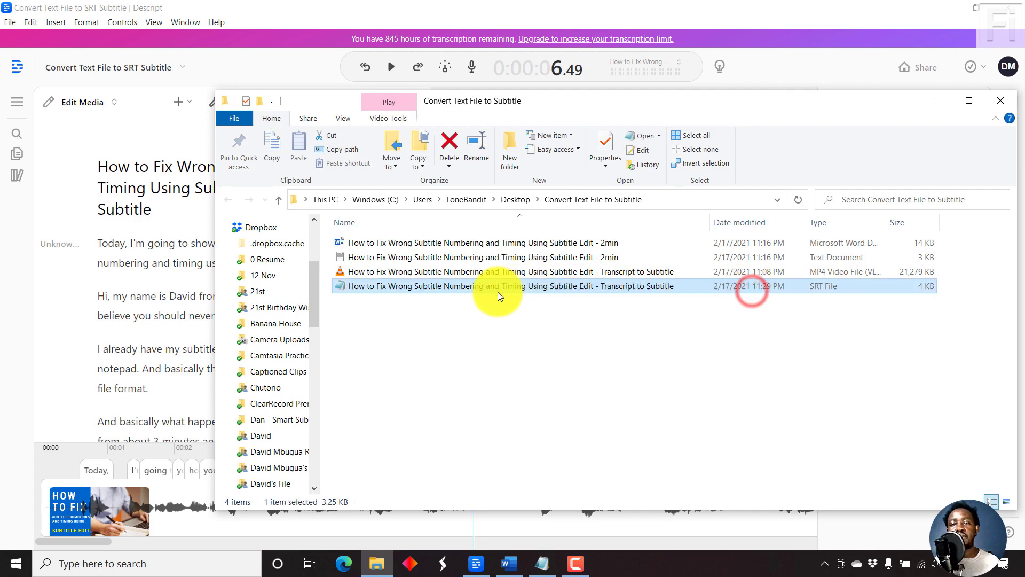
Open the exported SRT file in Notepad and maximize it to read the timestamped cues
{"action": "double_click", "coordinate": [458, 287]}
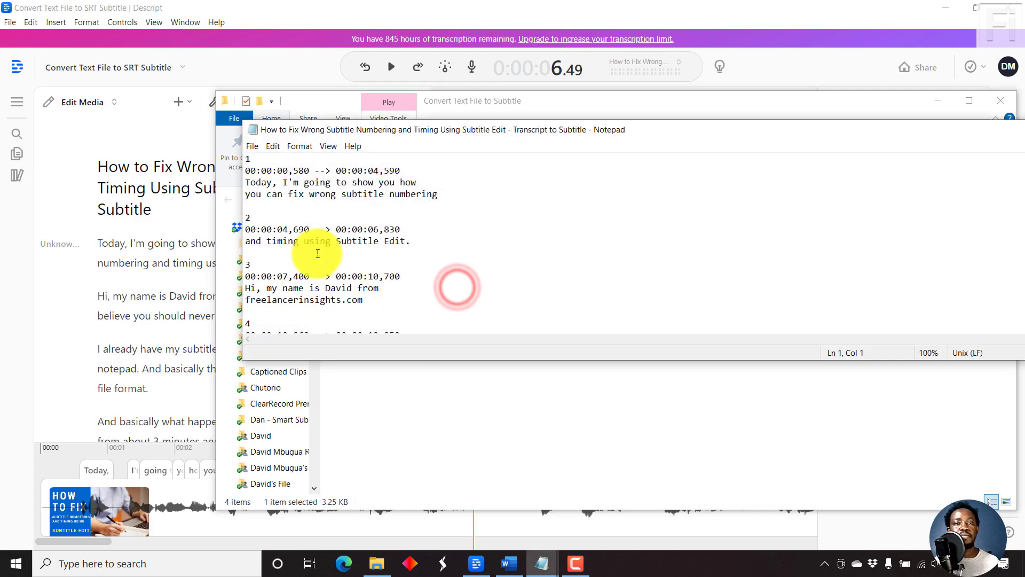
{"action": "double_click", "coordinate": [413, 130]}
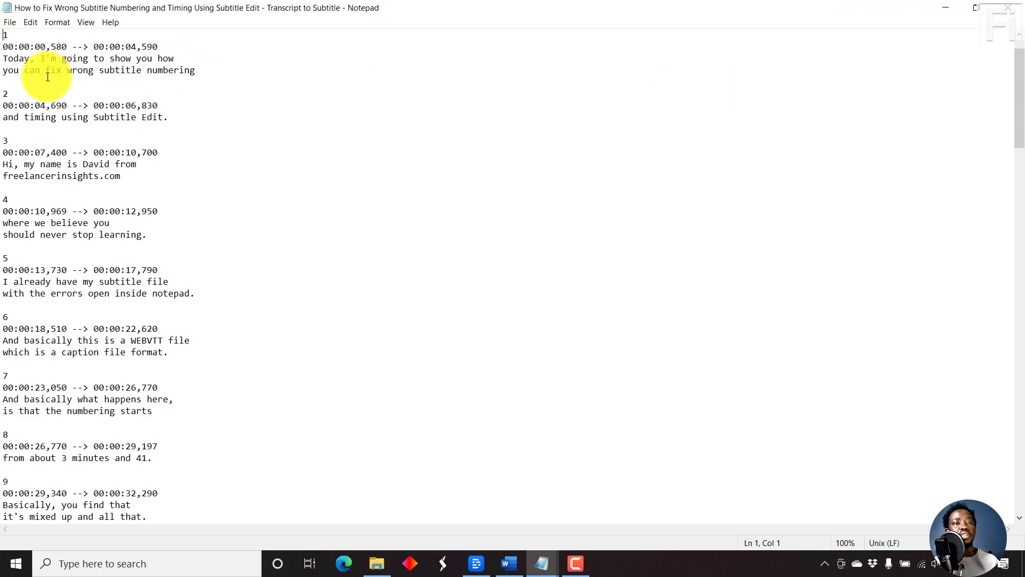
Export the Descript subtitles as a Video Text Titles (.vtt) file and save it
{"action": "left_click", "coordinate": [946, 9]}
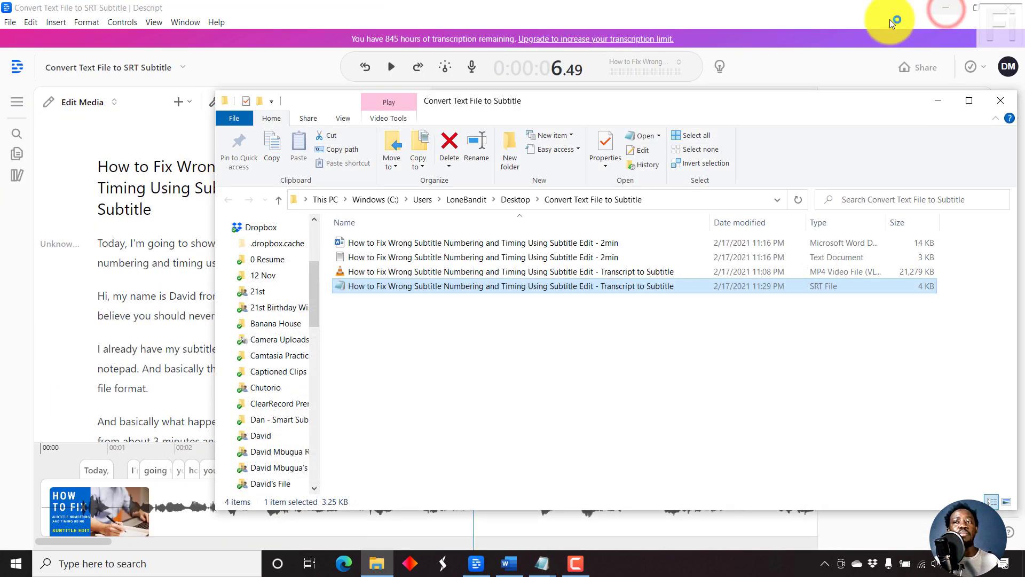
{"action": "left_click", "coordinate": [700, 5]}
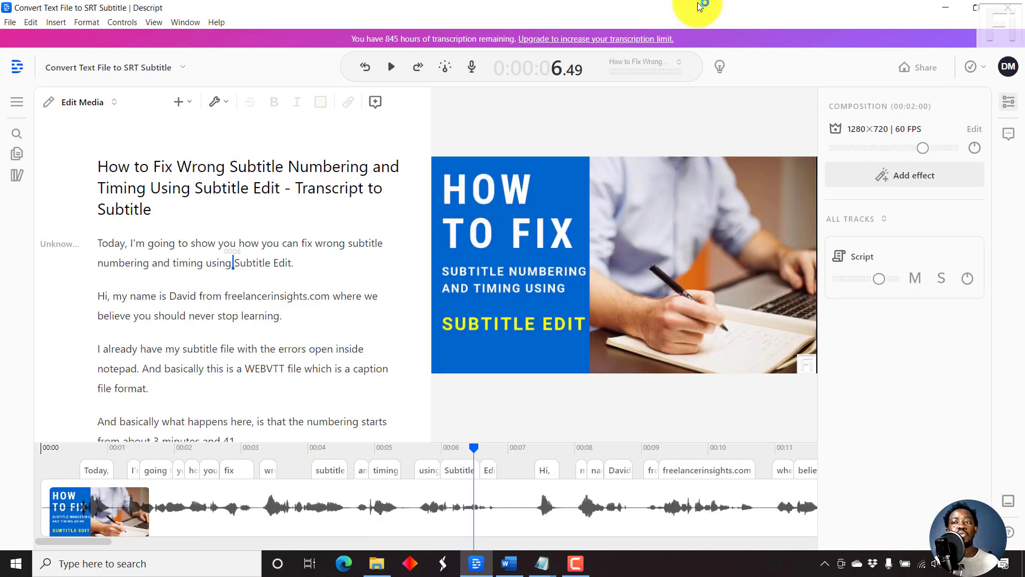
{"action": "left_click", "coordinate": [915, 66]}
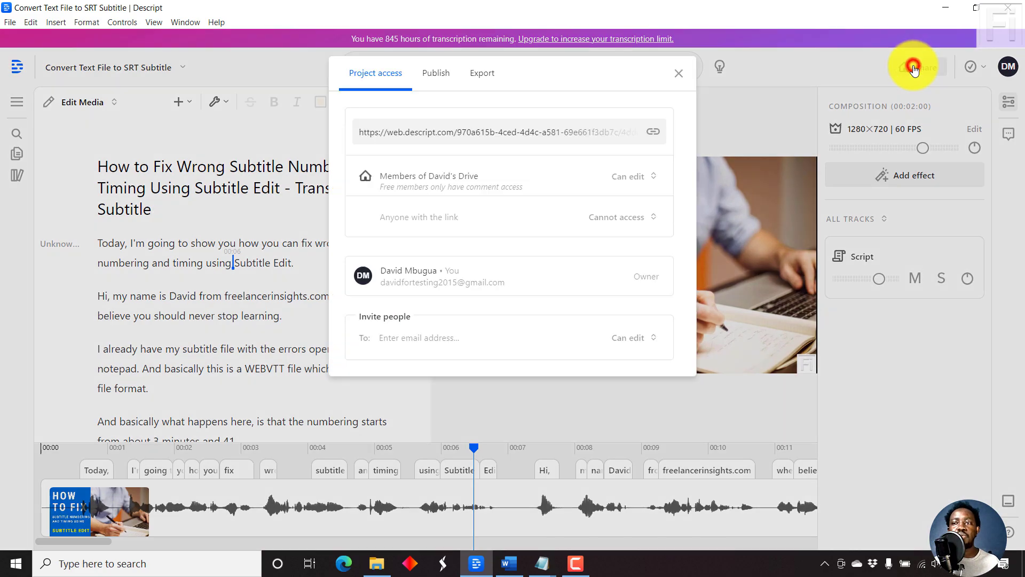
{"action": "left_click", "coordinate": [482, 73]}
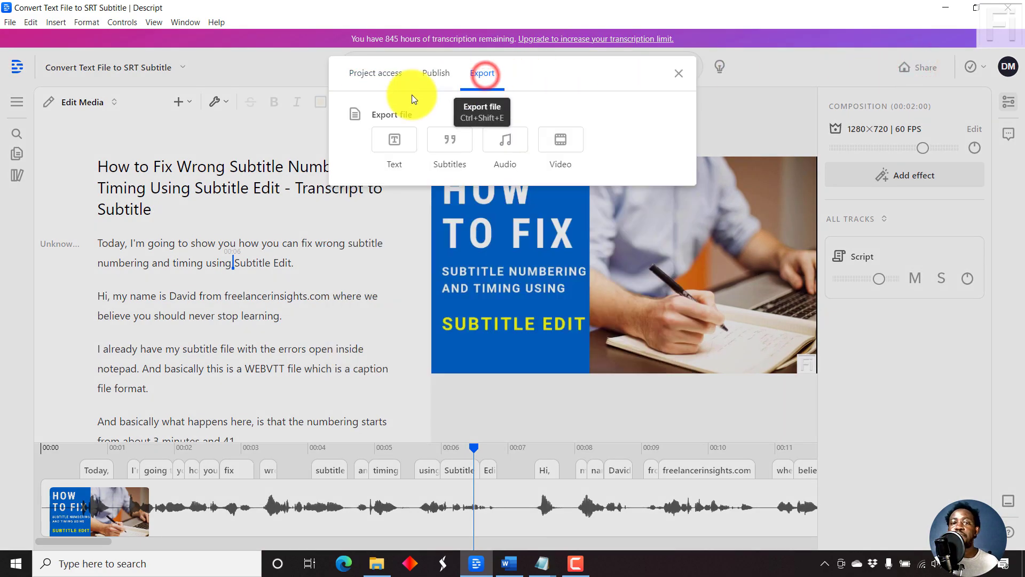
{"action": "left_click", "coordinate": [441, 145]}
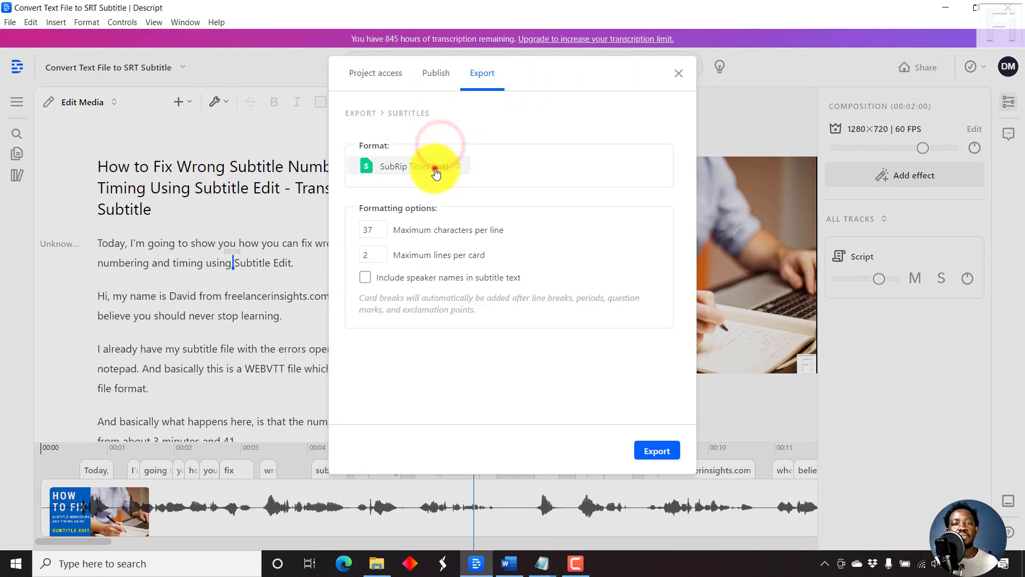
{"action": "left_click", "coordinate": [435, 168]}
{"action": "left_click", "coordinate": [394, 207]}
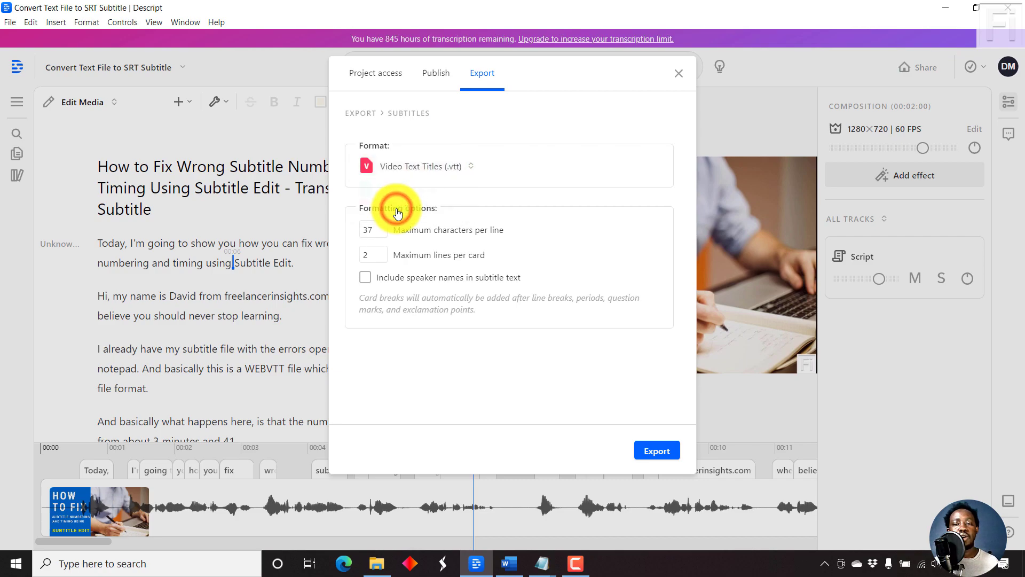
{"action": "left_click", "coordinate": [648, 449]}
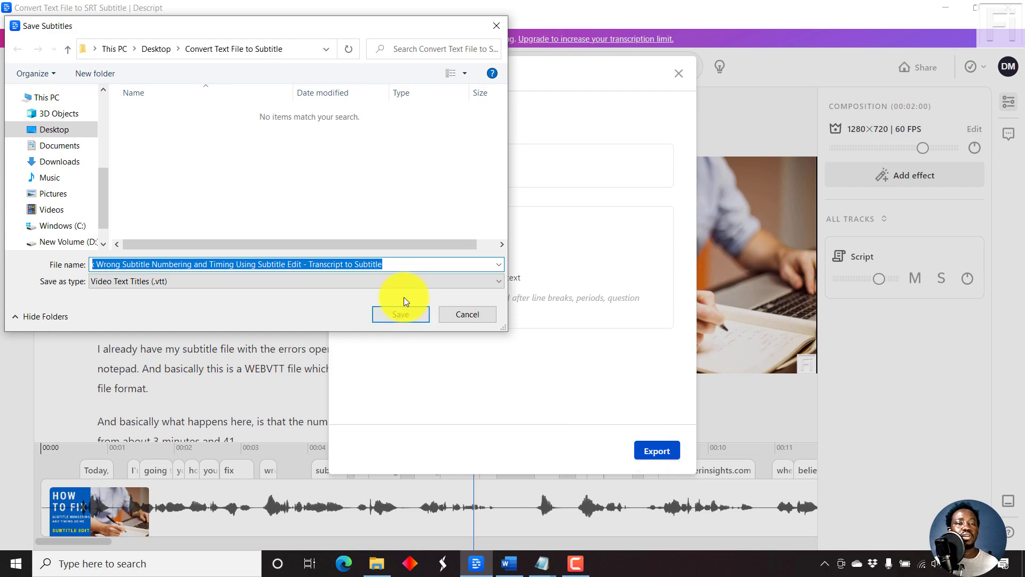
{"action": "left_click", "coordinate": [390, 317]}
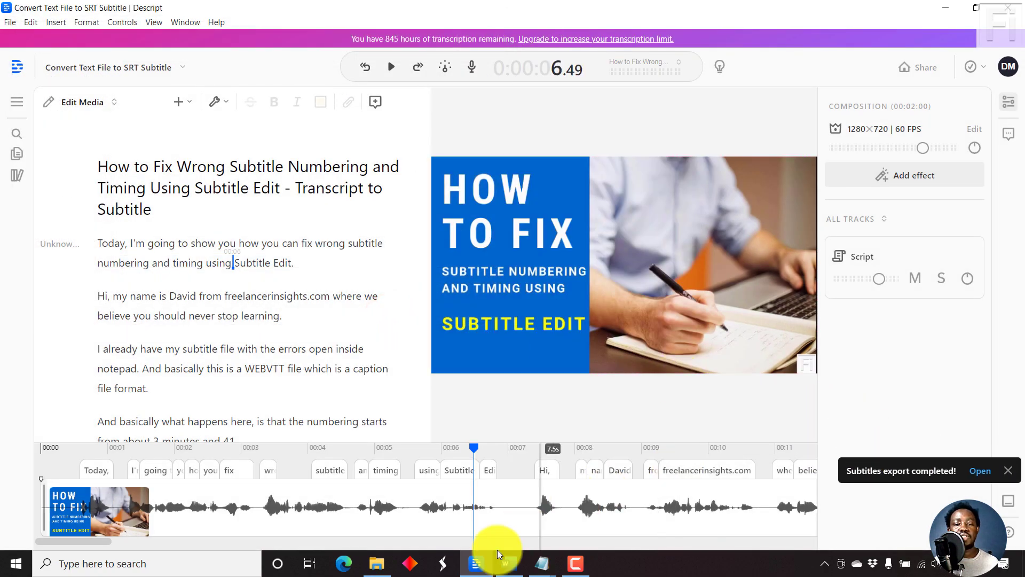
Open the new VTT file from the subtitle folder in Notepad
{"action": "left_click", "coordinate": [376, 562]}
{"action": "left_click", "coordinate": [563, 417]}
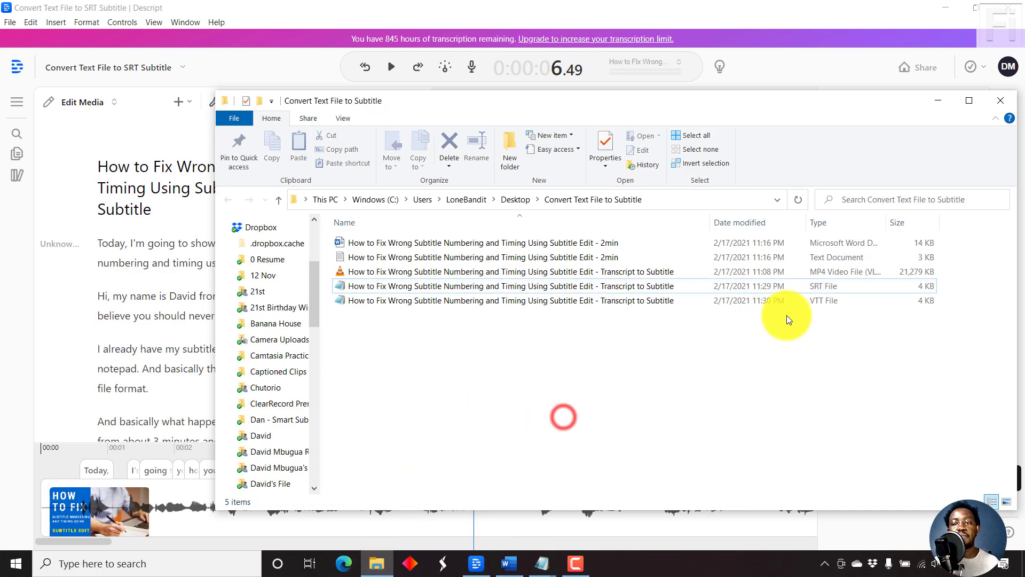
{"action": "double_click", "coordinate": [485, 300]}
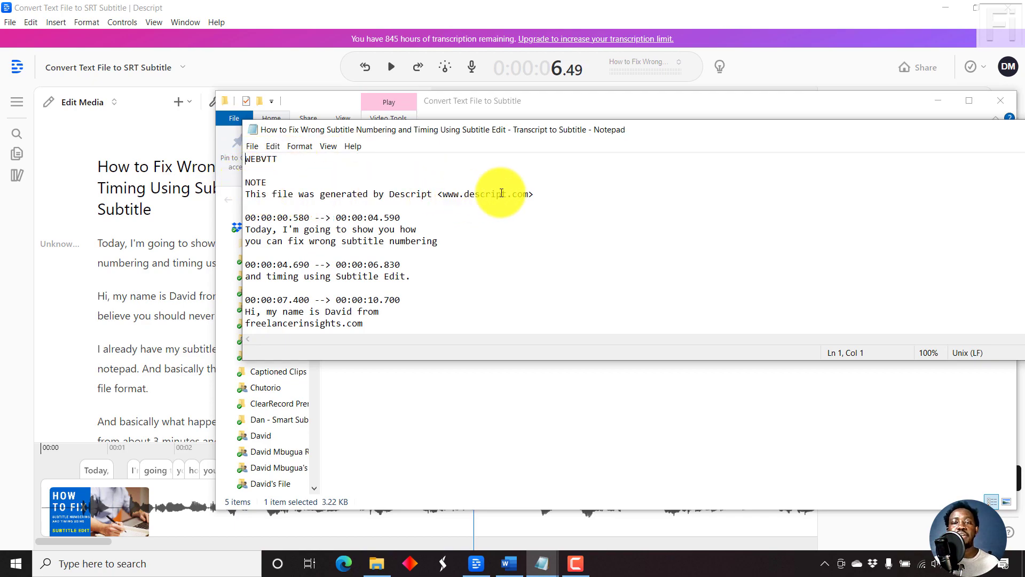
{"action": "left_click_drag", "start_coordinate": [550, 197], "coordinate": [446, 179]}
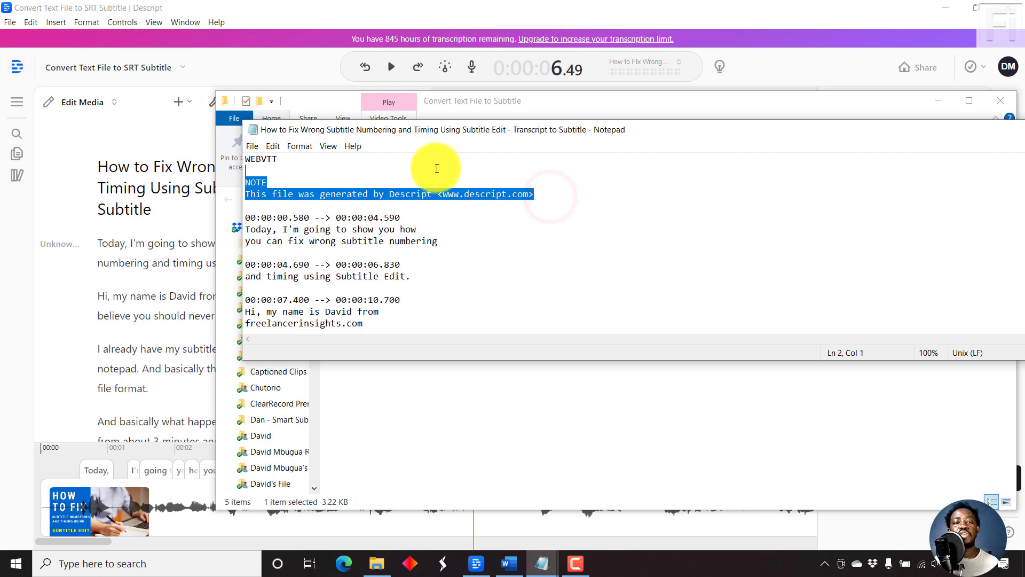
{"action": "left_click", "coordinate": [509, 168]}
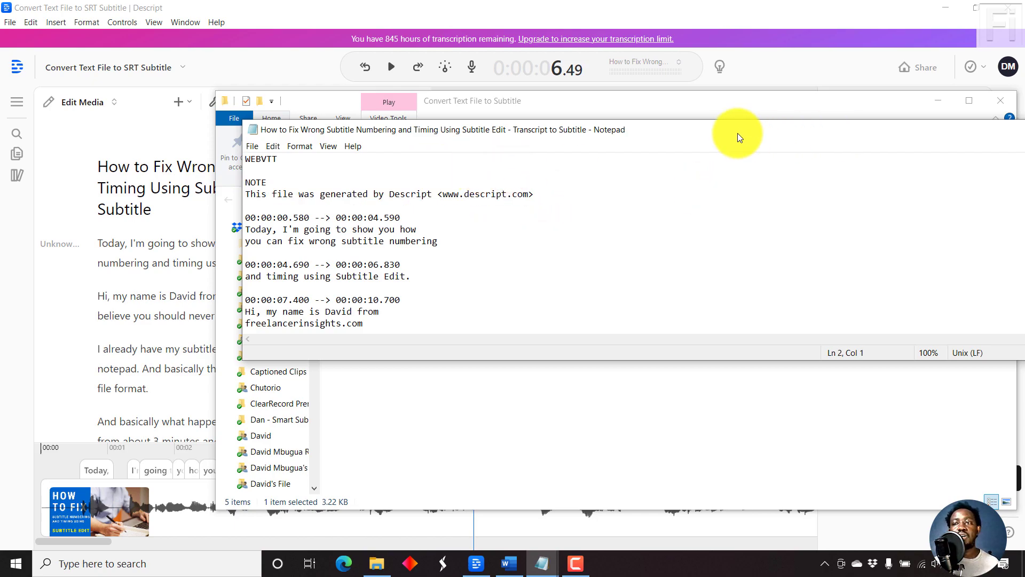
{"action": "left_click", "coordinate": [422, 261]}
{"action": "key", "text": "Down"}
{"action": "key", "text": "Down"}
{"action": "key", "text": "Down"}
{"action": "key", "text": "Down"}
{"action": "key", "text": "Down"}
{"action": "key", "text": "Down"}
{"action": "key", "text": "Down"}
{"action": "key", "text": "Down"}
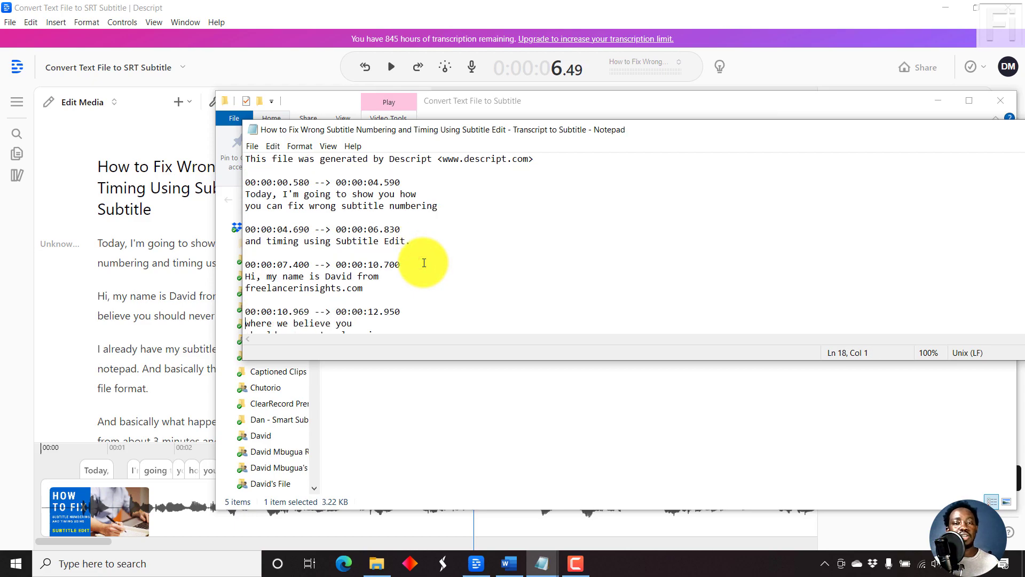
Return to the Descript editor showing the synced transcript and video preview
{"action": "left_click", "coordinate": [493, 7]}
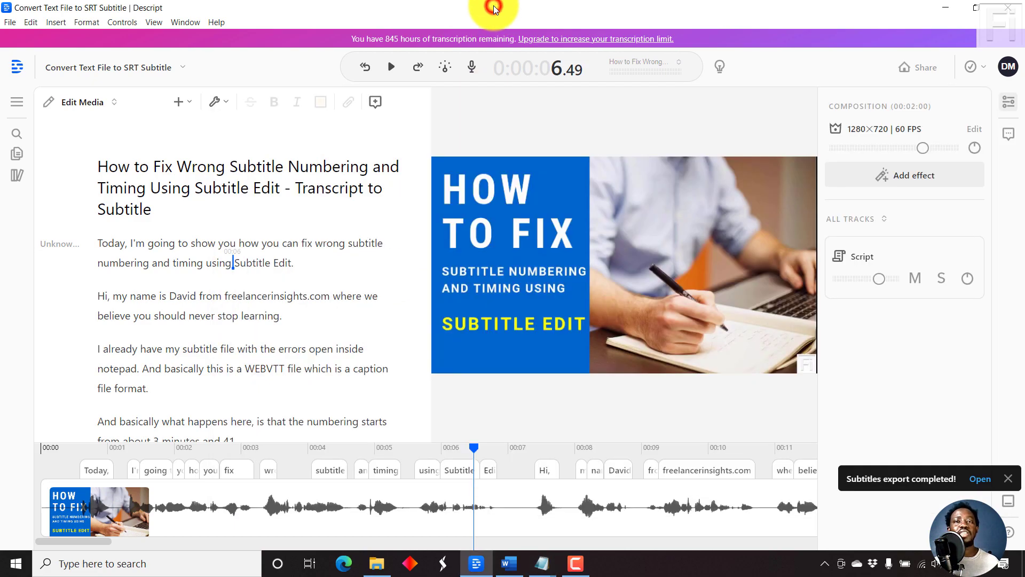